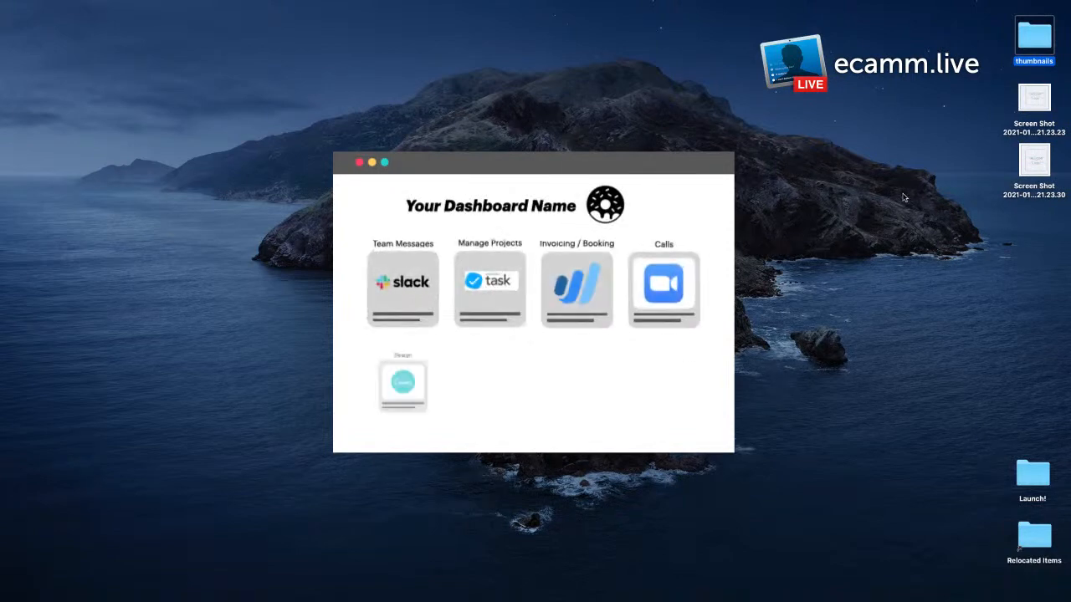
Step: Switch to the LaunchDash page in the browser and set the Social network card's service to Gmail
{"action": "key", "text": "super+Tab"}
{"action": "left_click", "coordinate": [277, 31]}
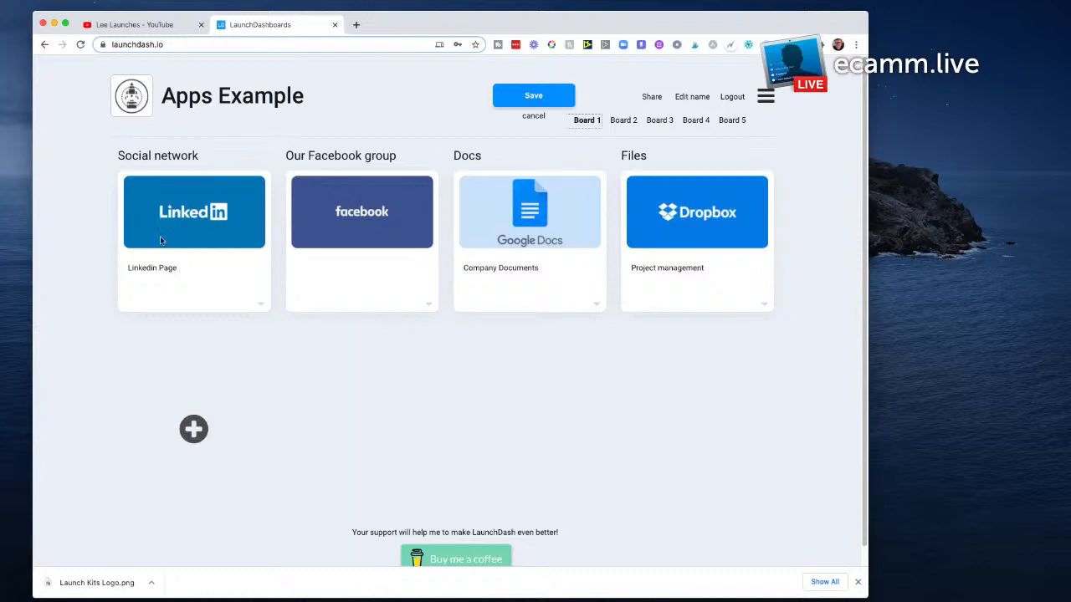
{"action": "left_click", "coordinate": [260, 304]}
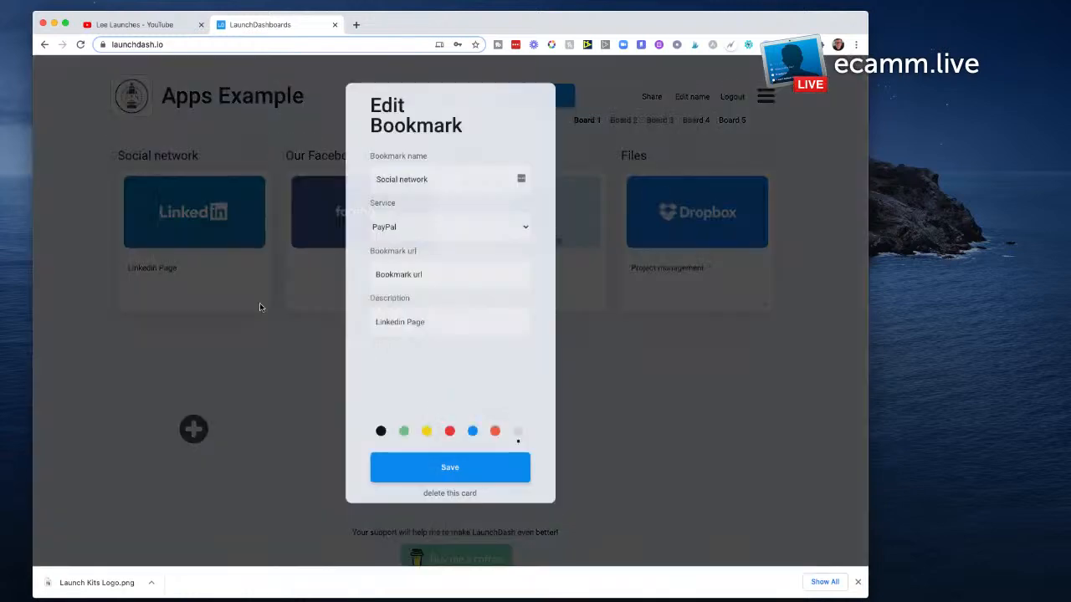
{"action": "left_click", "coordinate": [461, 233]}
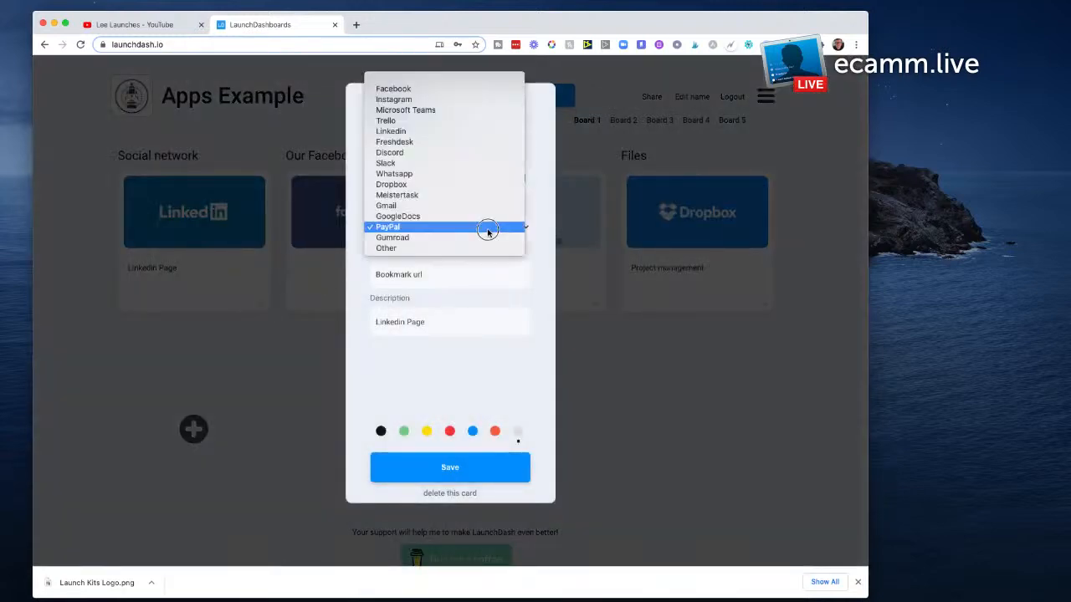
{"action": "left_click", "coordinate": [484, 121]}
{"action": "left_click", "coordinate": [523, 232]}
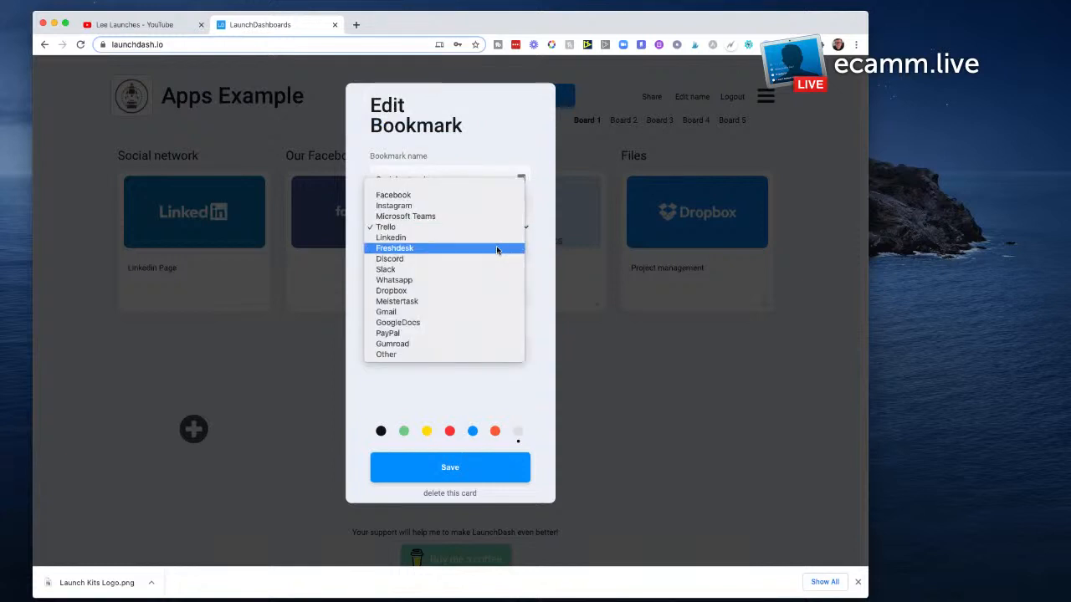
{"action": "left_click", "coordinate": [416, 312]}
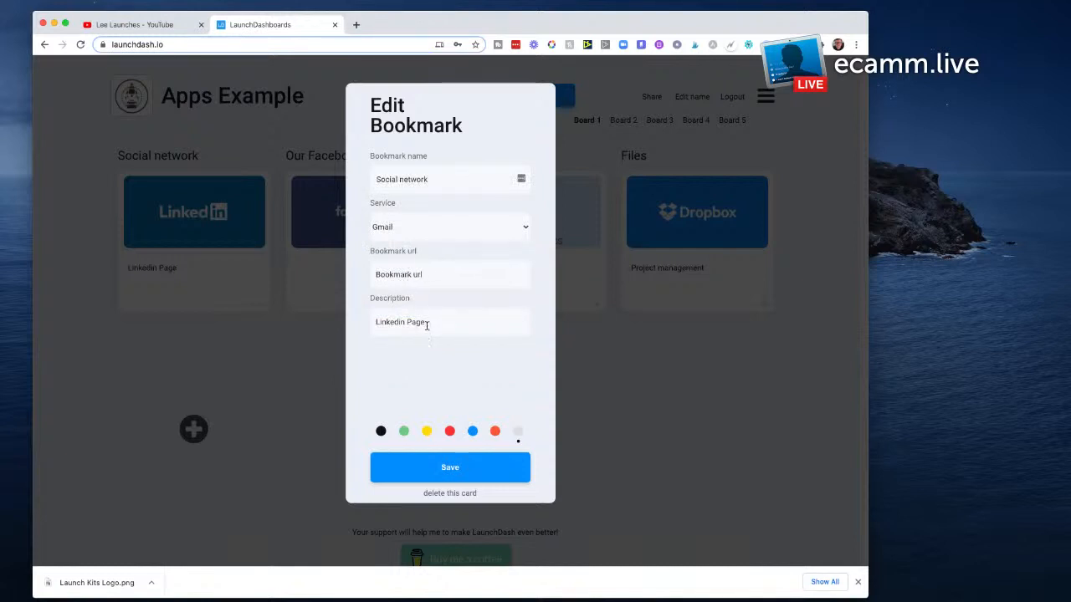
Step: Replace the Social network card's description with "Email" and save the card
{"action": "left_click_drag", "start_coordinate": [427, 323], "coordinate": [358, 320]}
{"action": "type", "text": "Email"}
{"action": "left_click", "coordinate": [450, 469]}
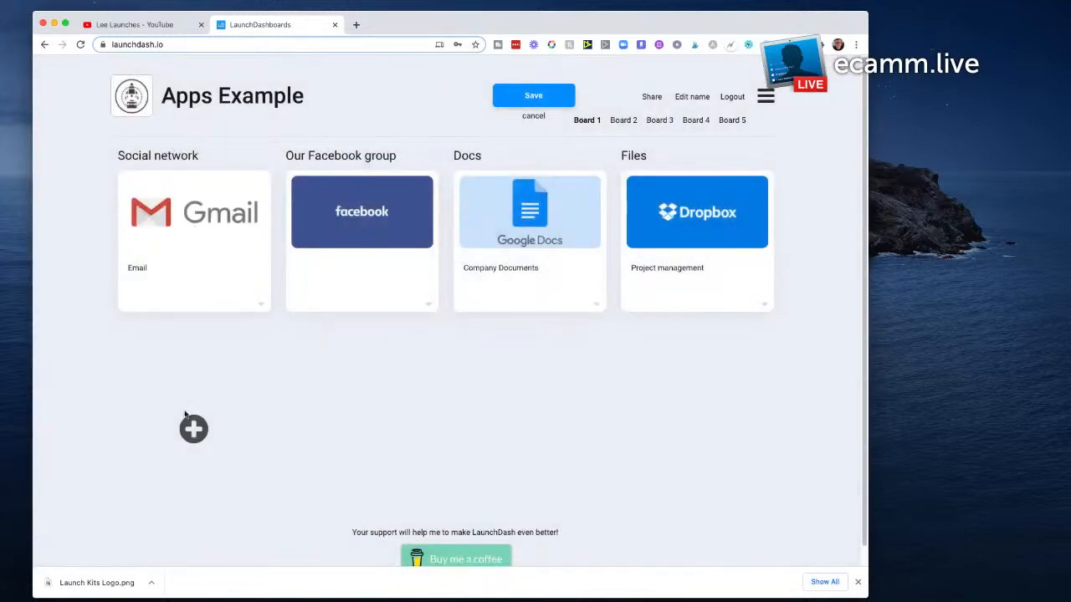
Step: Add a new bookmark card for the Slack service with the description "Support" and save it
{"action": "left_click", "coordinate": [193, 429]}
{"action": "left_click", "coordinate": [438, 230]}
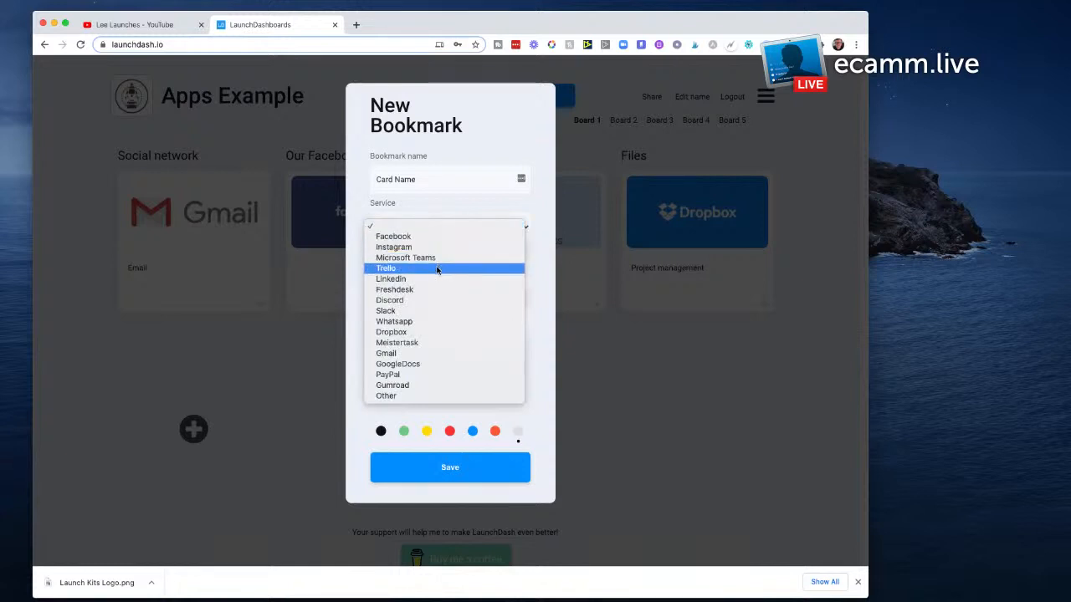
{"action": "left_click", "coordinate": [418, 311]}
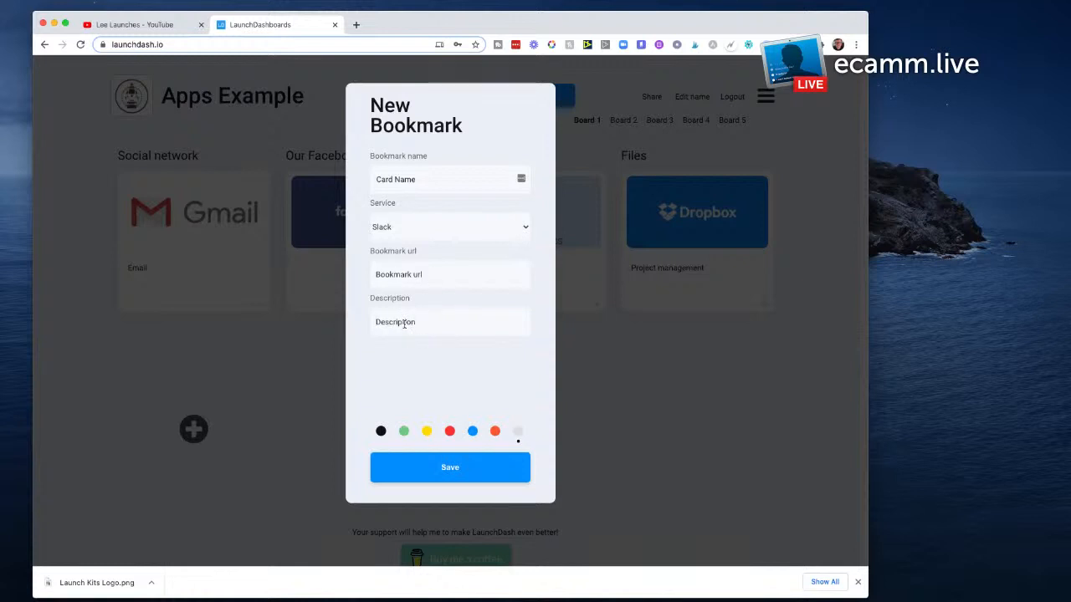
{"action": "left_click", "coordinate": [404, 324]}
{"action": "type", "text": "Support"}
{"action": "left_click", "coordinate": [461, 473]}
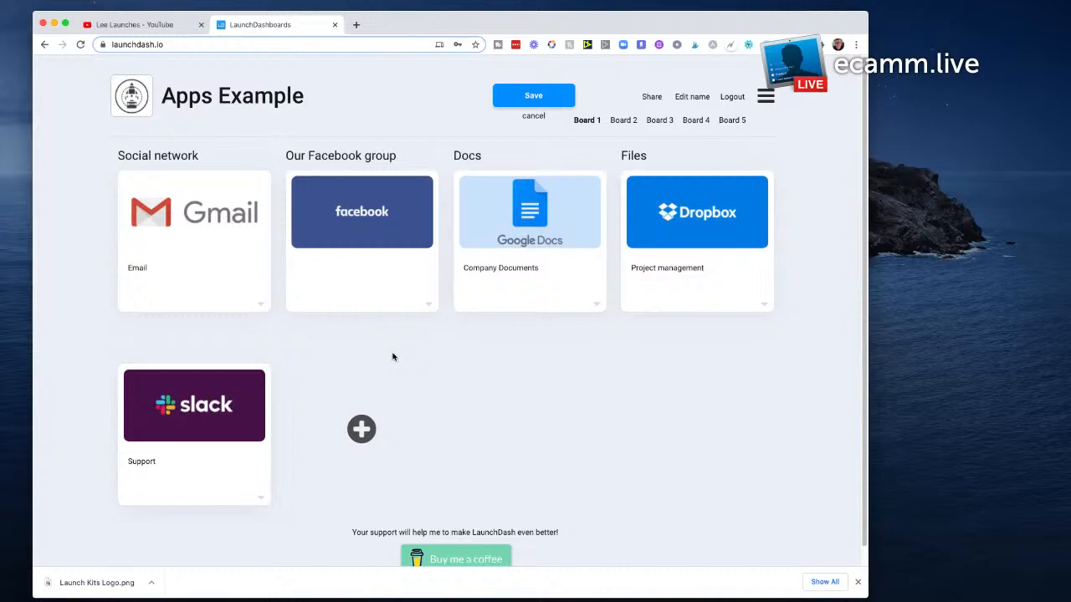
Step: Open Board 2 and name it "Launch Stream"
{"action": "left_click", "coordinate": [628, 124]}
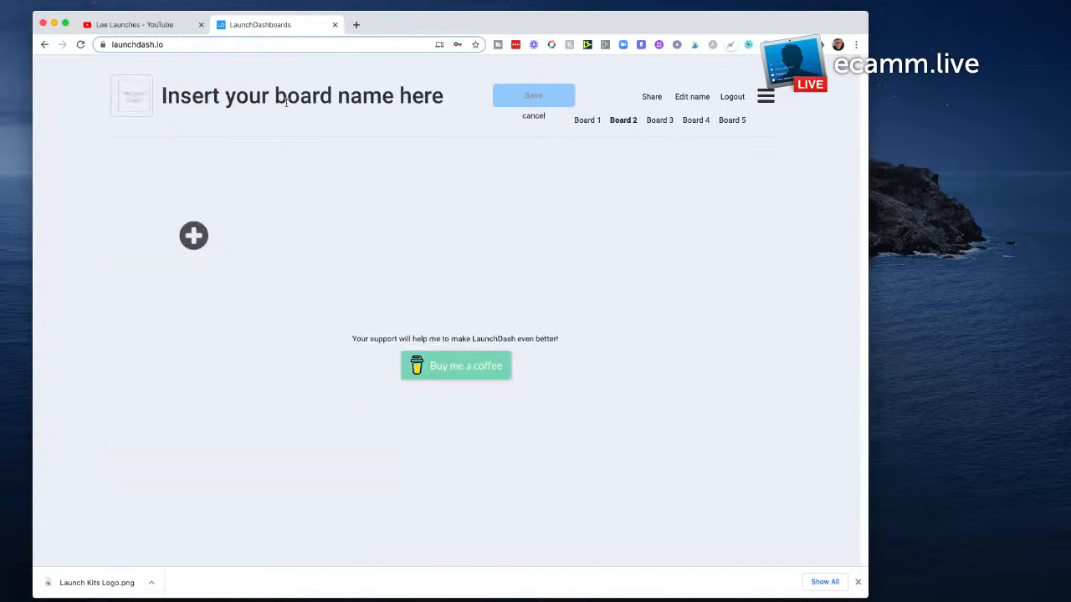
{"action": "left_click", "coordinate": [333, 97]}
{"action": "type", "text": "La"}
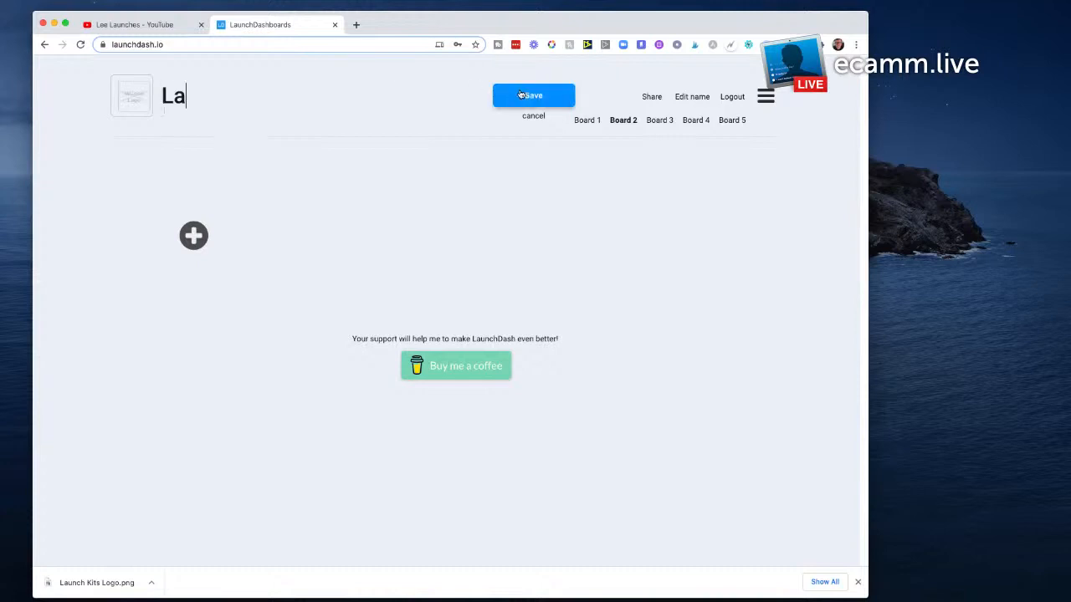
{"action": "type", "text": "unch Stream"}
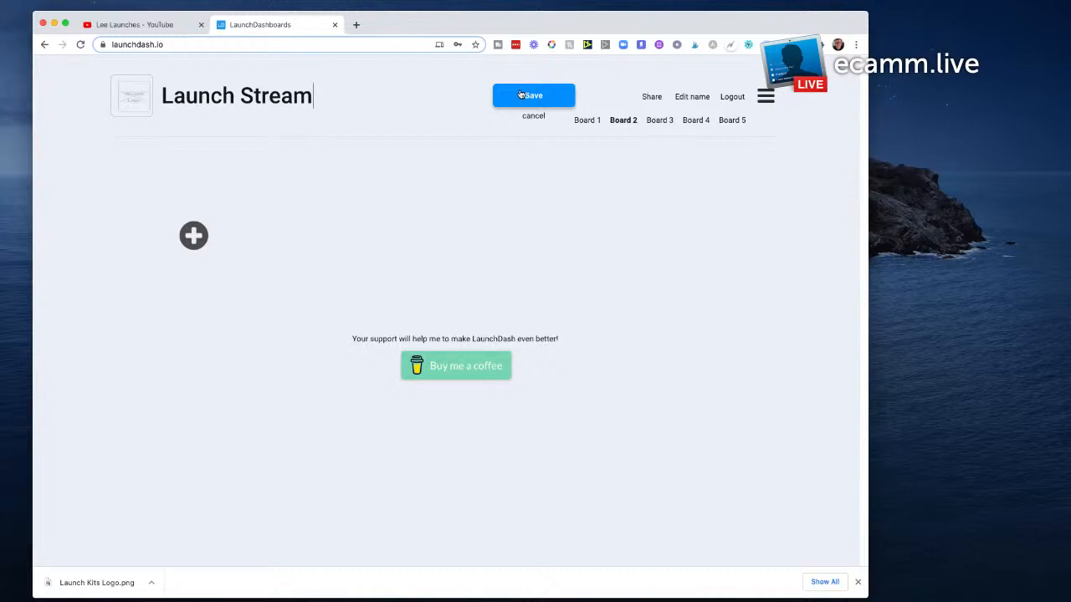
Step: Upload Launch Stream.png from the thumbnails folder on the Desktop as the board's logo
{"action": "left_click", "coordinate": [131, 103]}
{"action": "left_click", "coordinate": [281, 115]}
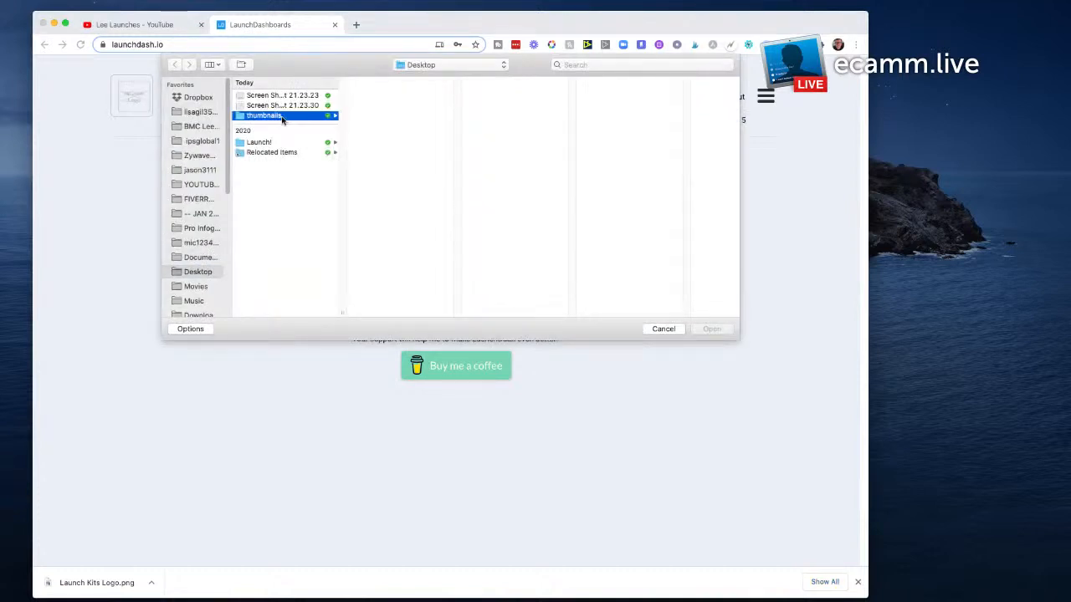
{"action": "left_click", "coordinate": [375, 137]}
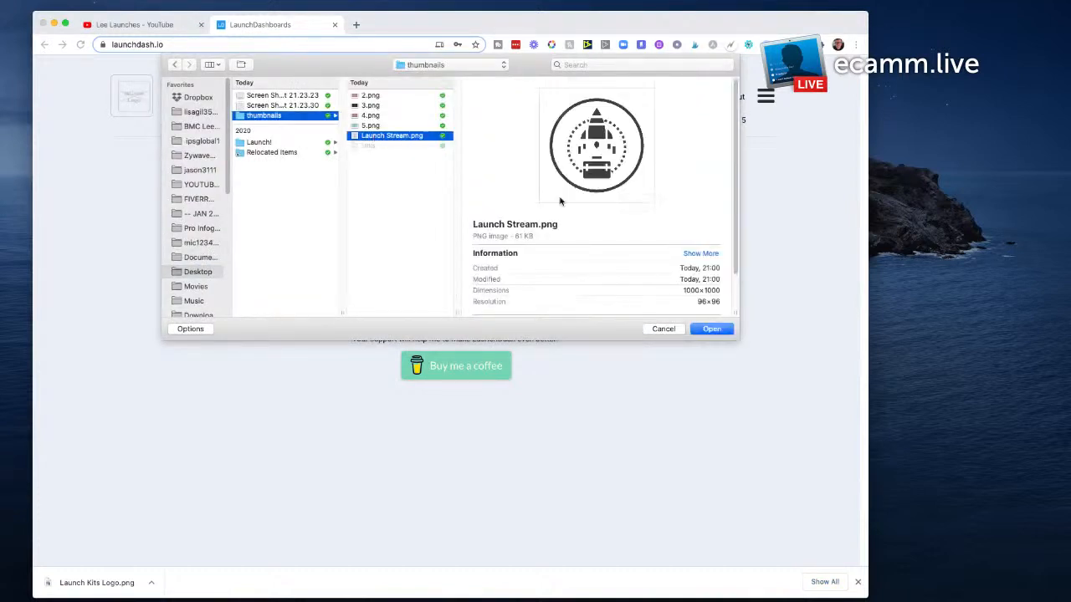
{"action": "left_click", "coordinate": [711, 328]}
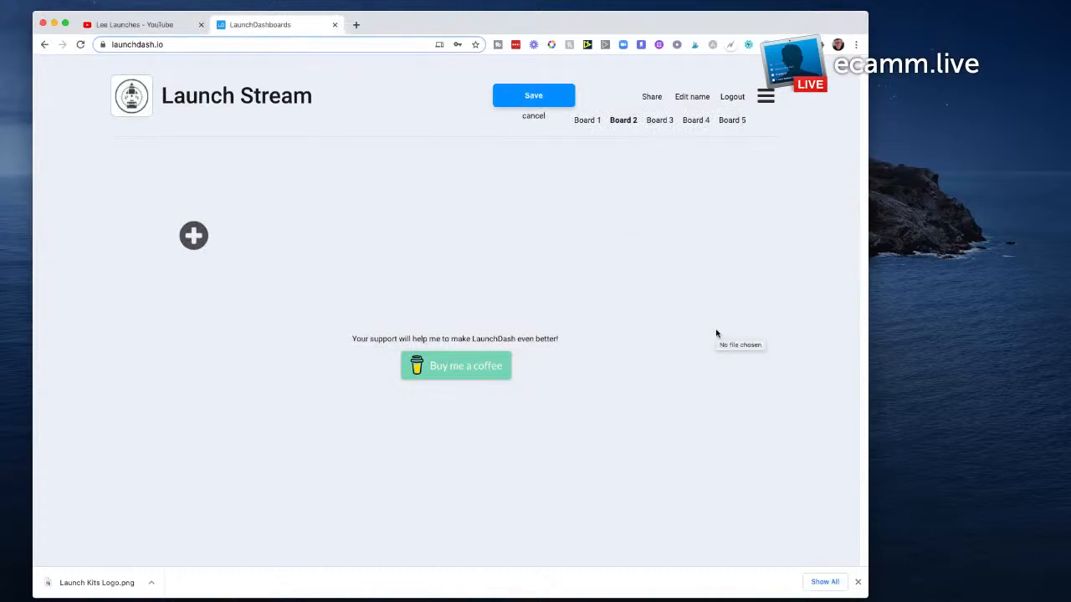
Step: Start a new bookmark with service Other and copy "How to decide which side project to launch?" from the links file into its description
{"action": "left_click", "coordinate": [194, 237]}
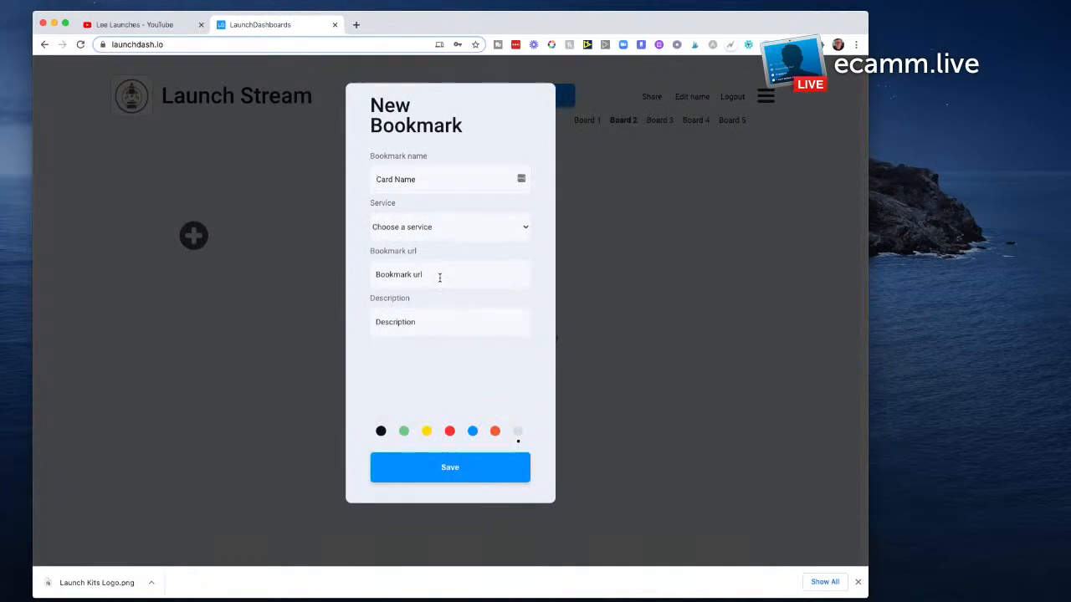
{"action": "left_click", "coordinate": [454, 238]}
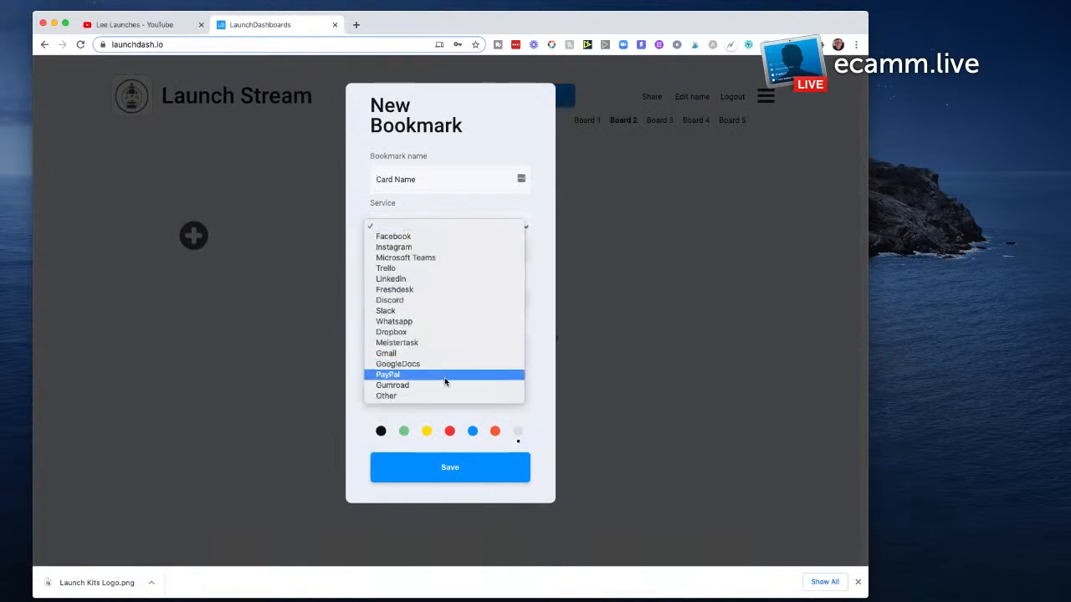
{"action": "left_click", "coordinate": [443, 398]}
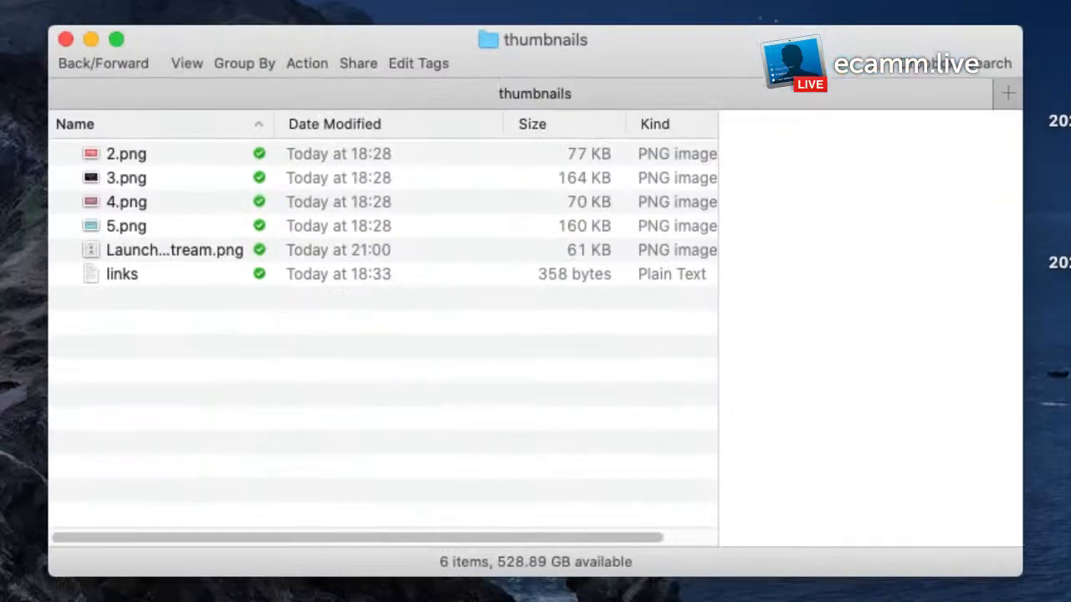
{"action": "double_click", "coordinate": [126, 275]}
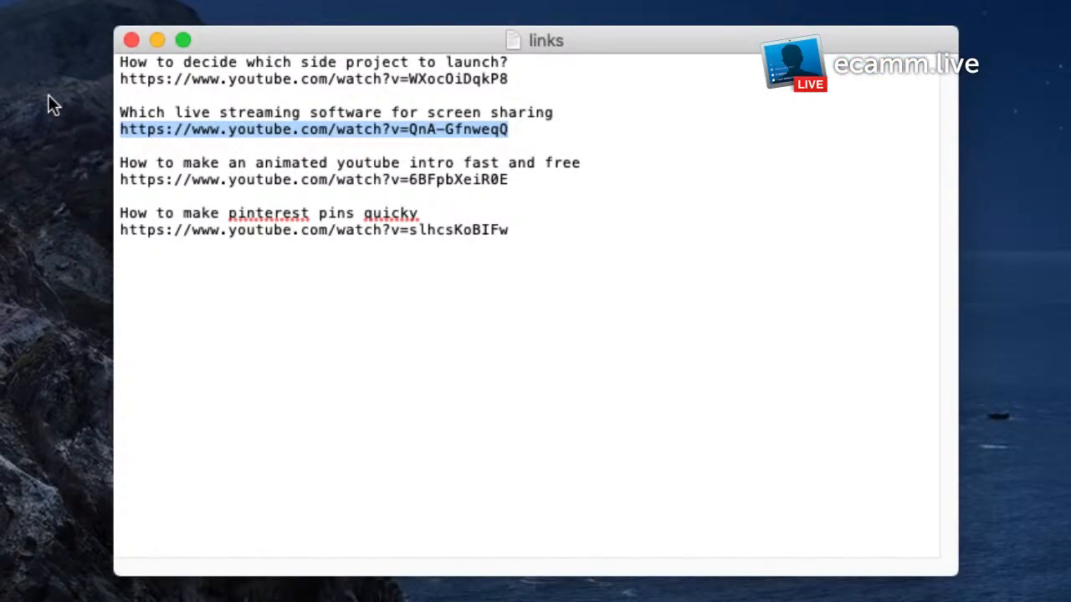
{"action": "left_click_drag", "start_coordinate": [510, 62], "coordinate": [122, 61]}
{"action": "key", "text": "super+c"}
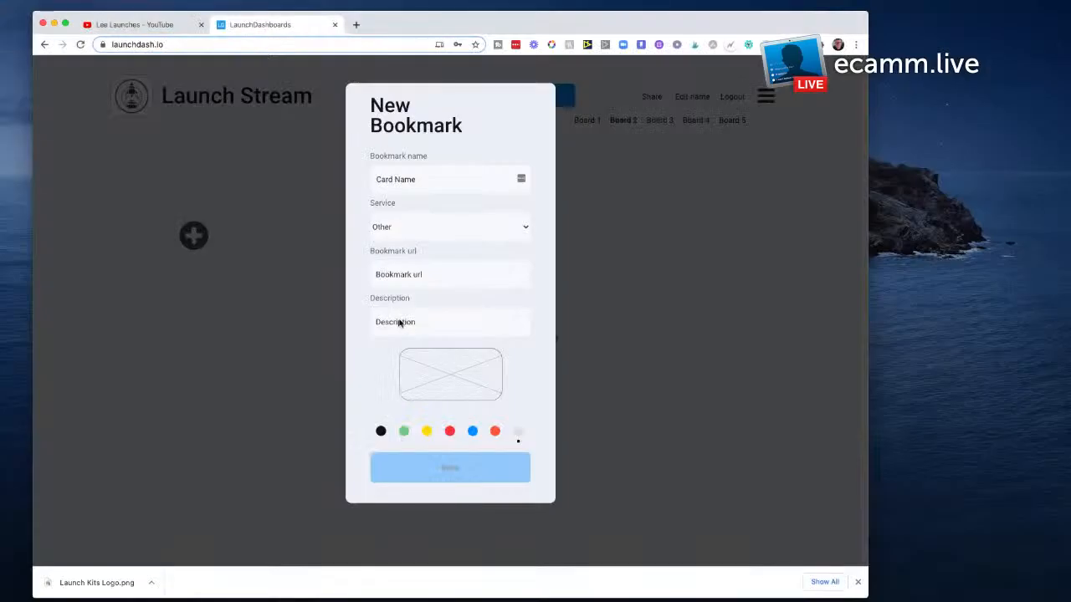
{"action": "left_click", "coordinate": [399, 324]}
{"action": "key", "text": "super+v"}
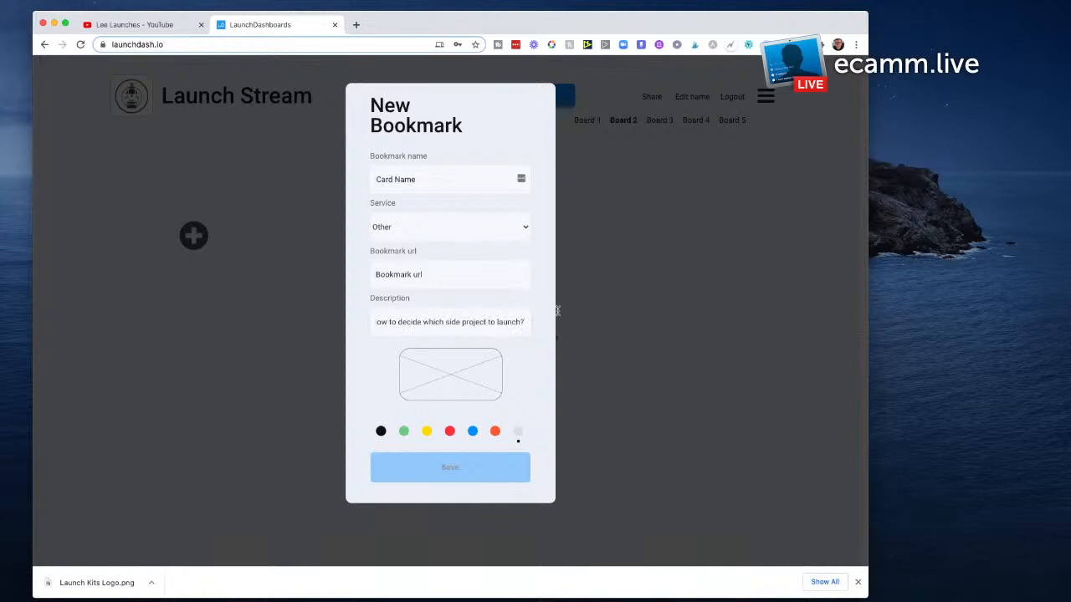
{"action": "left_click", "coordinate": [525, 338]}
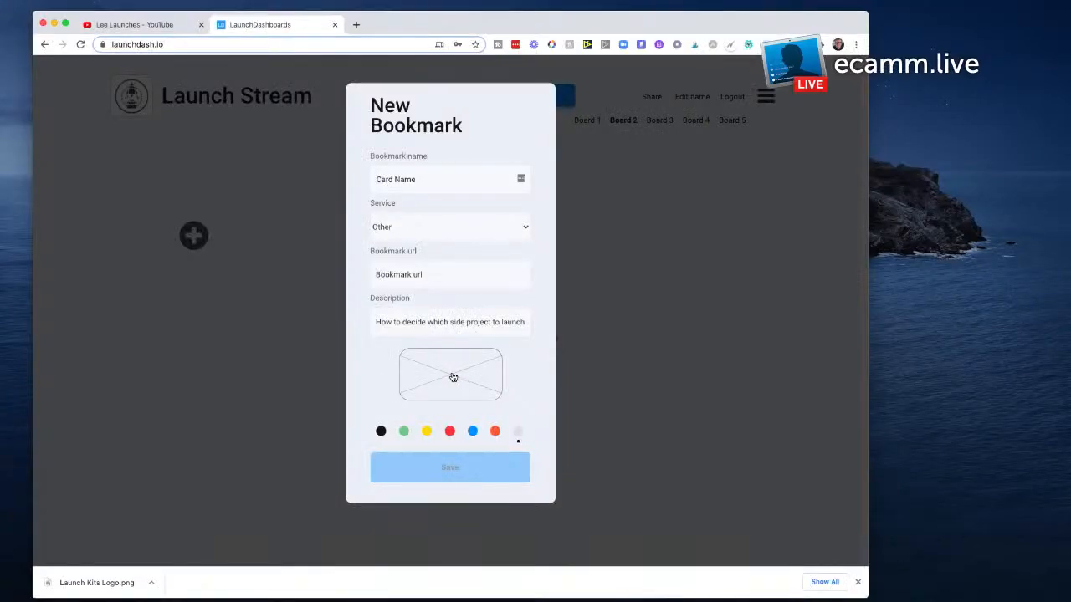
Step: Upload 4.png from the thumbnails folder as the new bookmark's image
{"action": "left_click", "coordinate": [452, 376]}
{"action": "left_click", "coordinate": [256, 116]}
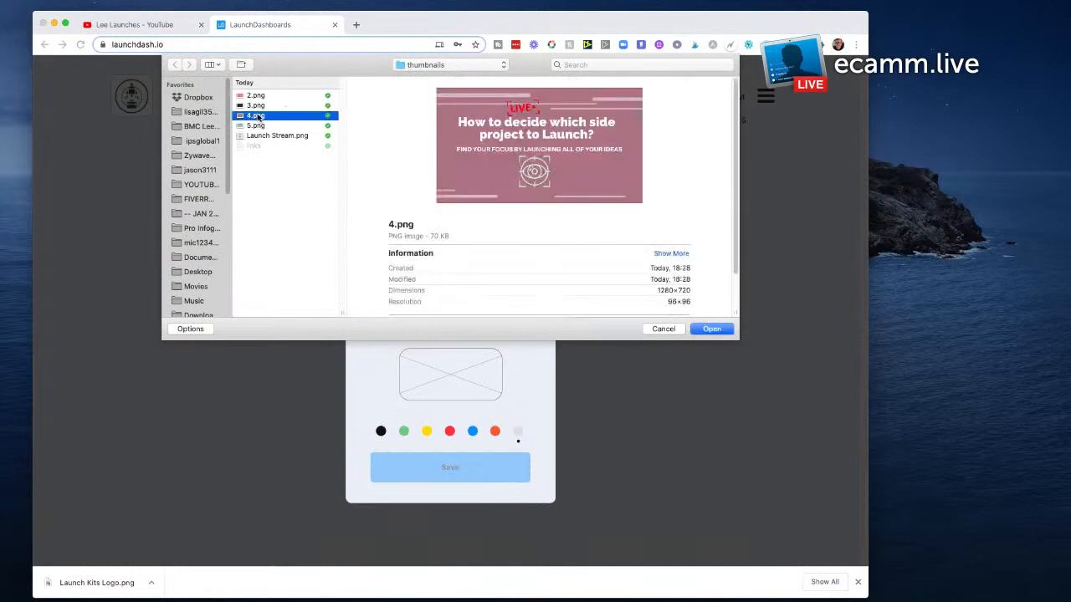
{"action": "left_click", "coordinate": [713, 330]}
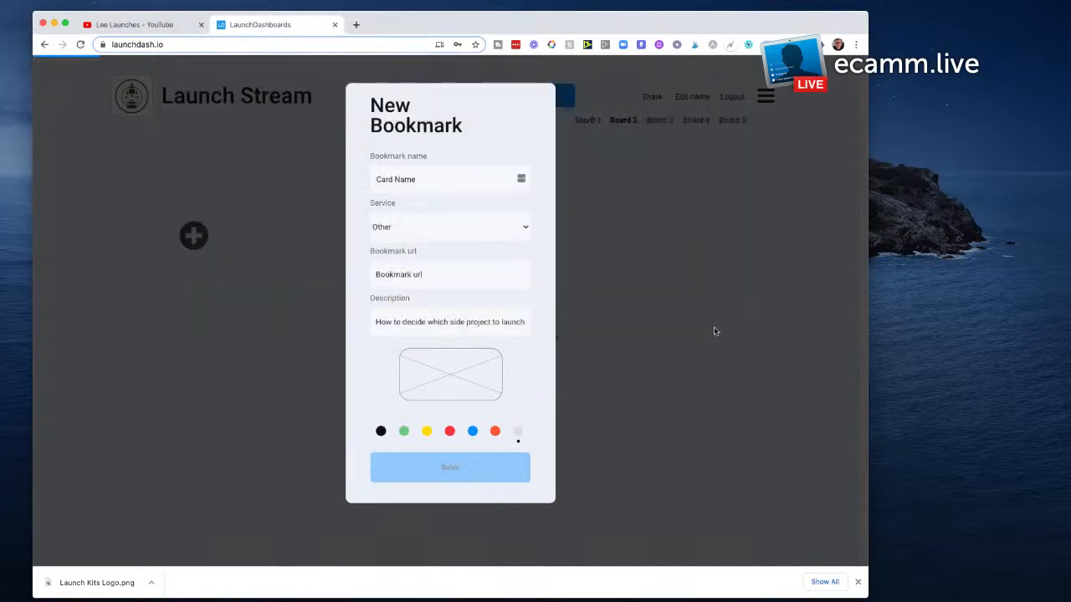
{"action": "left_click", "coordinate": [751, 310]}
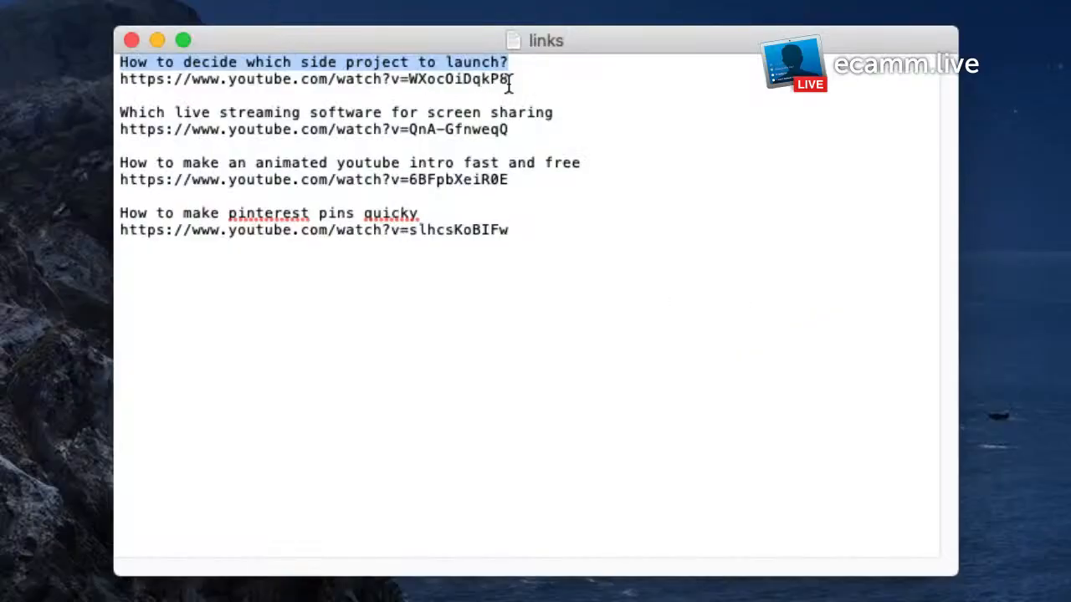
{"action": "left_click_drag", "start_coordinate": [511, 82], "coordinate": [75, 81]}
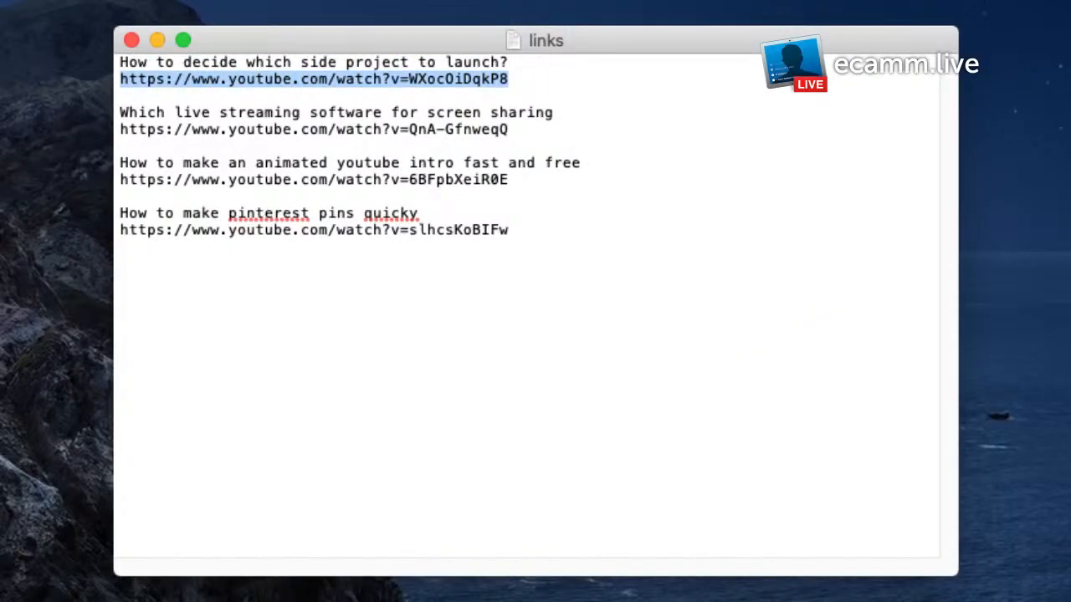
{"action": "left_click", "coordinate": [394, 277]}
{"action": "type", "text": "https://www.youtube.com/watch?v=WXocOiDqkP8"}
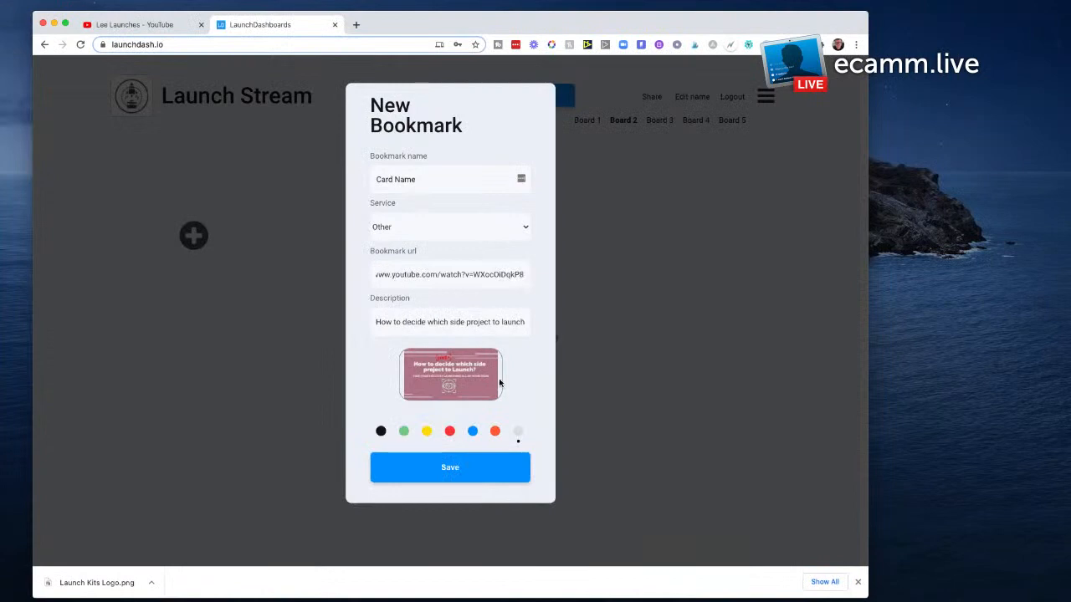
{"action": "left_click", "coordinate": [494, 475]}
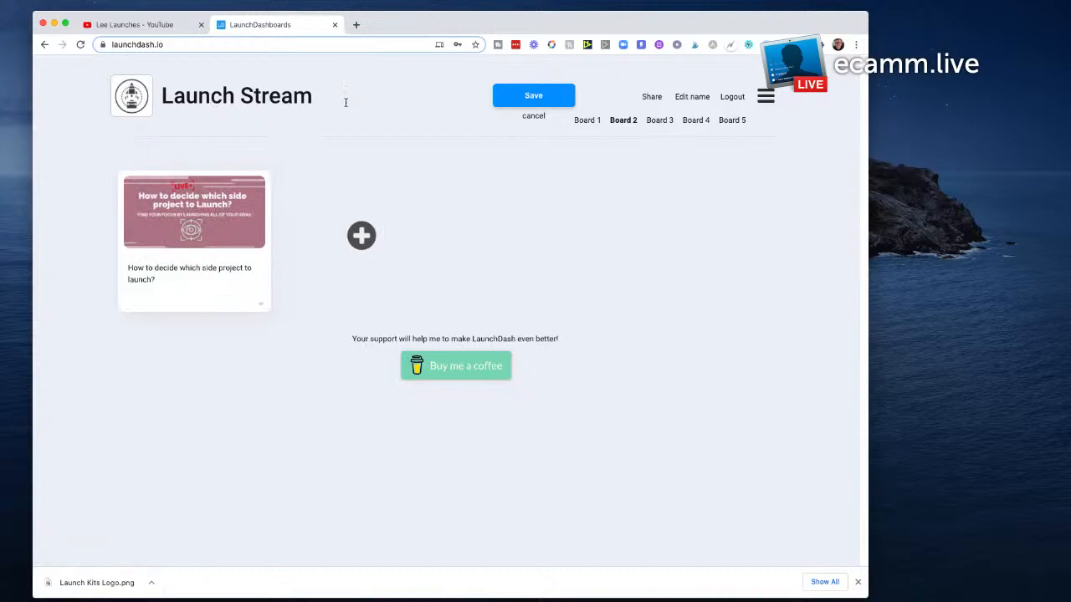
{"action": "left_click", "coordinate": [365, 238]}
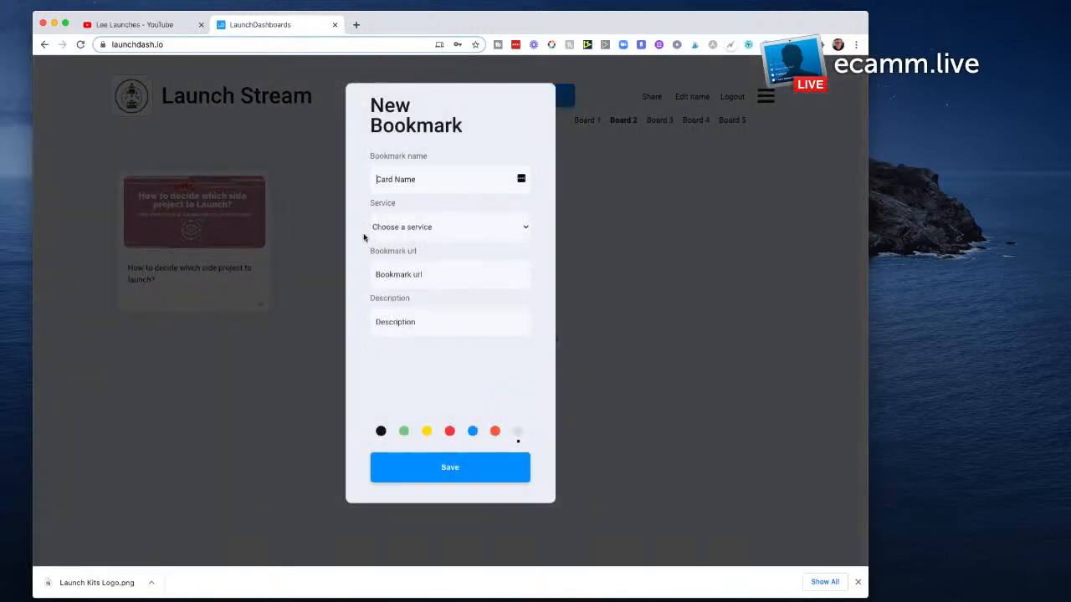
{"action": "left_click", "coordinate": [427, 229]}
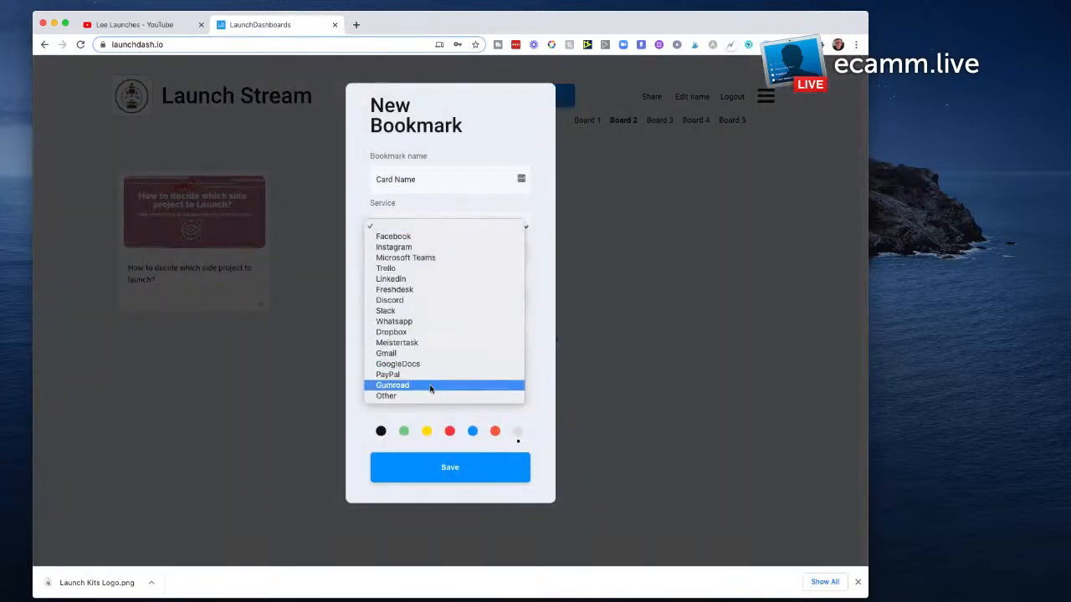
{"action": "left_click", "coordinate": [427, 396]}
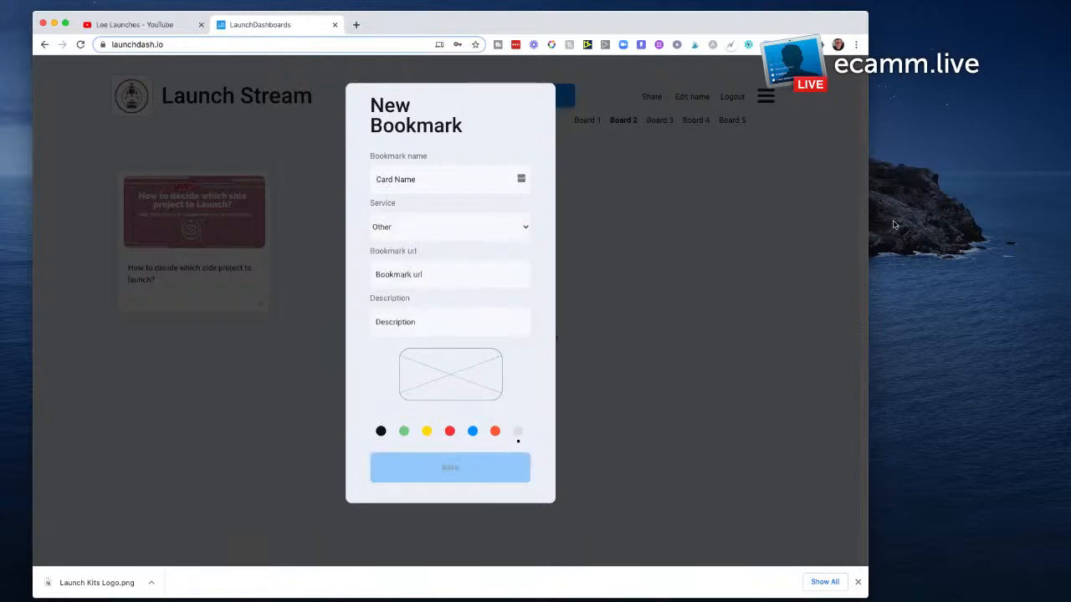
{"action": "key", "text": "super+Tab"}
{"action": "left_click_drag", "start_coordinate": [509, 128], "coordinate": [109, 130]}
{"action": "key", "text": "super+c"}
{"action": "key", "text": "super+Tab"}
{"action": "key", "text": "super+v"}
Step: Copy "Which live streaming software for screen sharing" from the links file into the second bookmark's description
{"action": "key", "text": "super+Tab"}
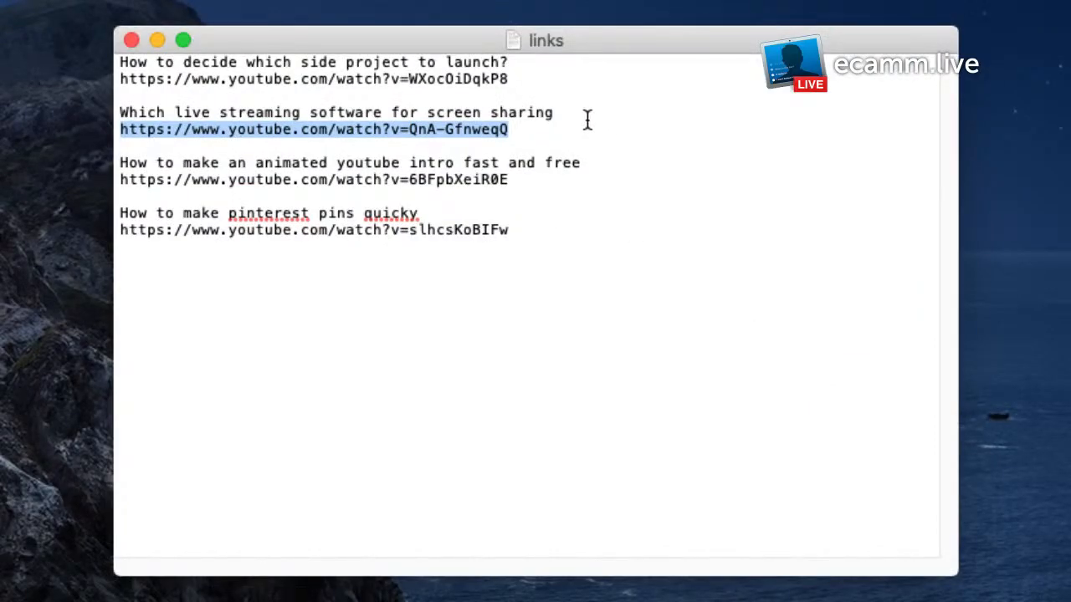
{"action": "left_click_drag", "start_coordinate": [585, 120], "coordinate": [126, 115]}
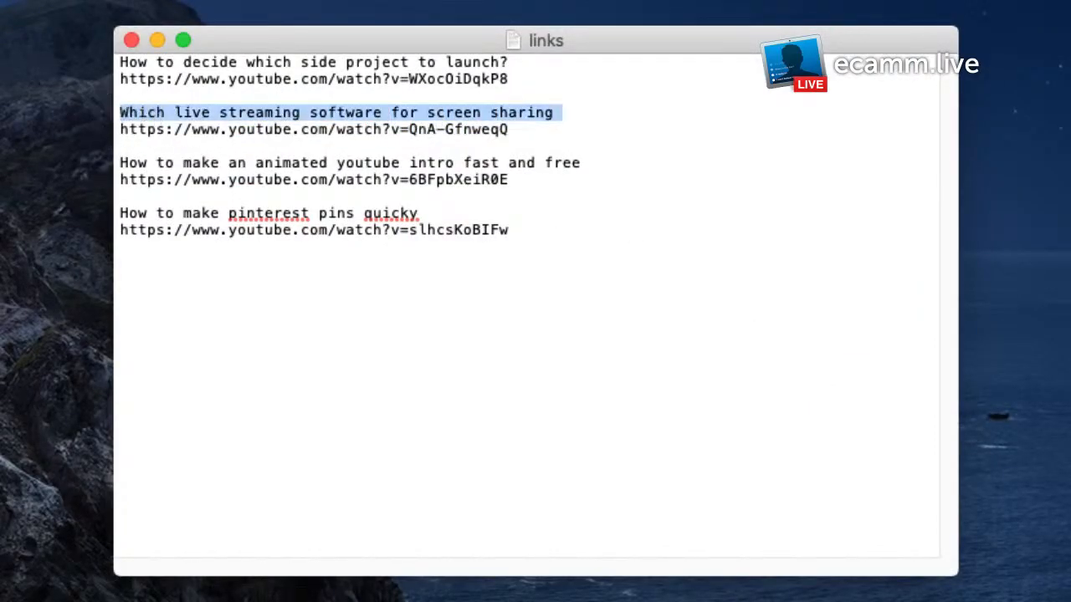
{"action": "key", "text": "super+Tab"}
{"action": "left_click", "coordinate": [401, 321]}
{"action": "key", "text": "super+v"}
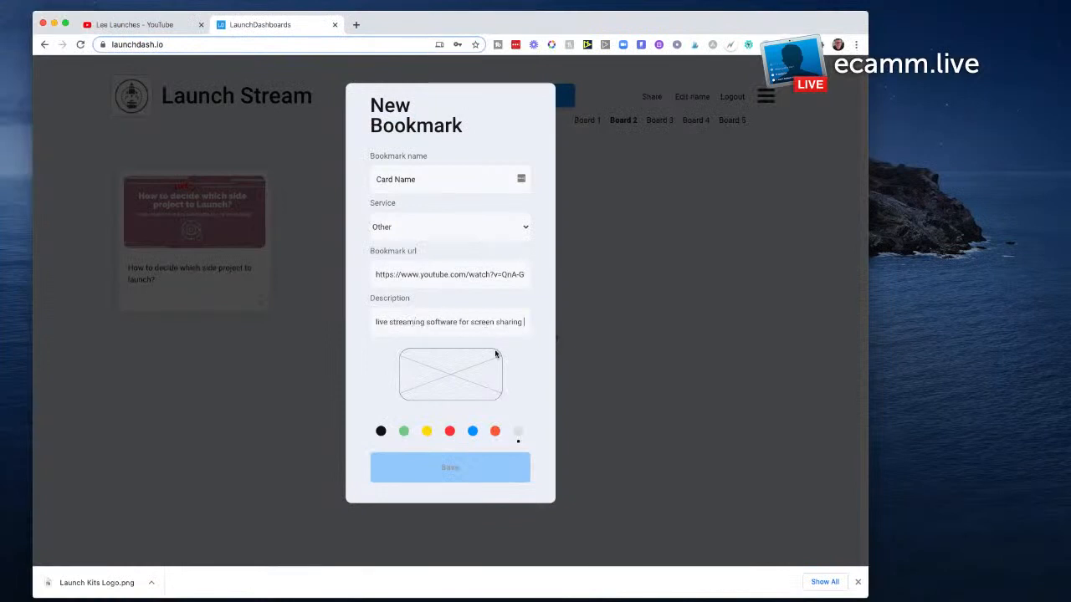
{"action": "left_click", "coordinate": [454, 379]}
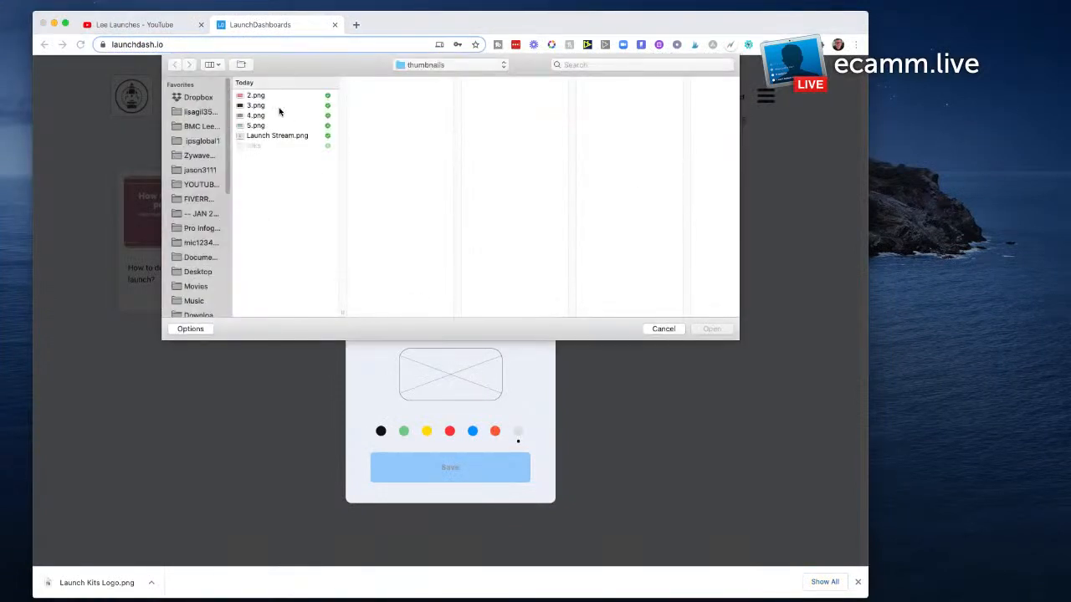
{"action": "left_click", "coordinate": [260, 105]}
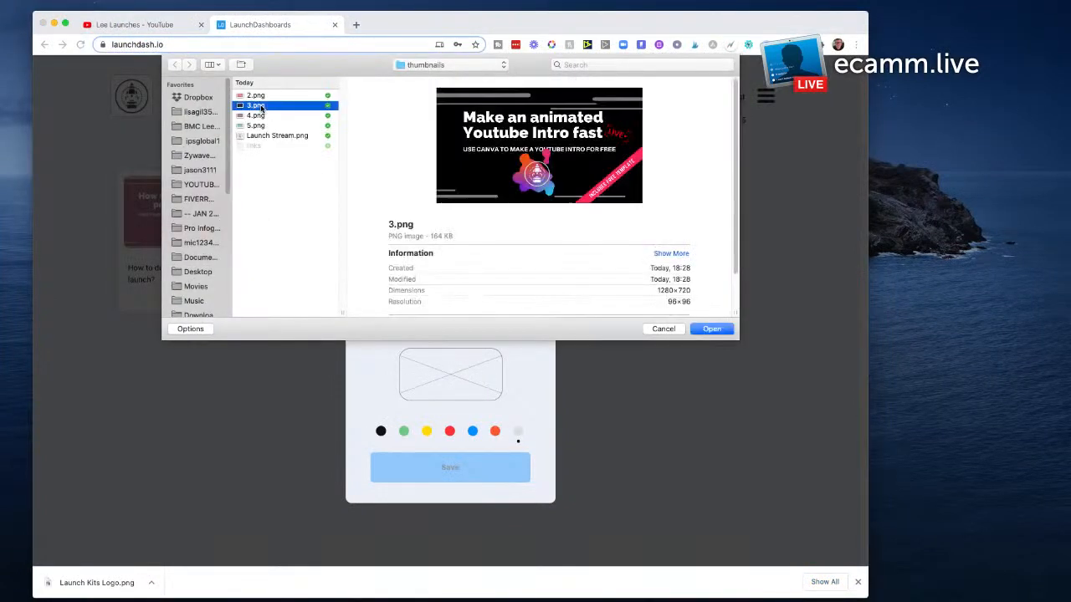
{"action": "left_click", "coordinate": [724, 328]}
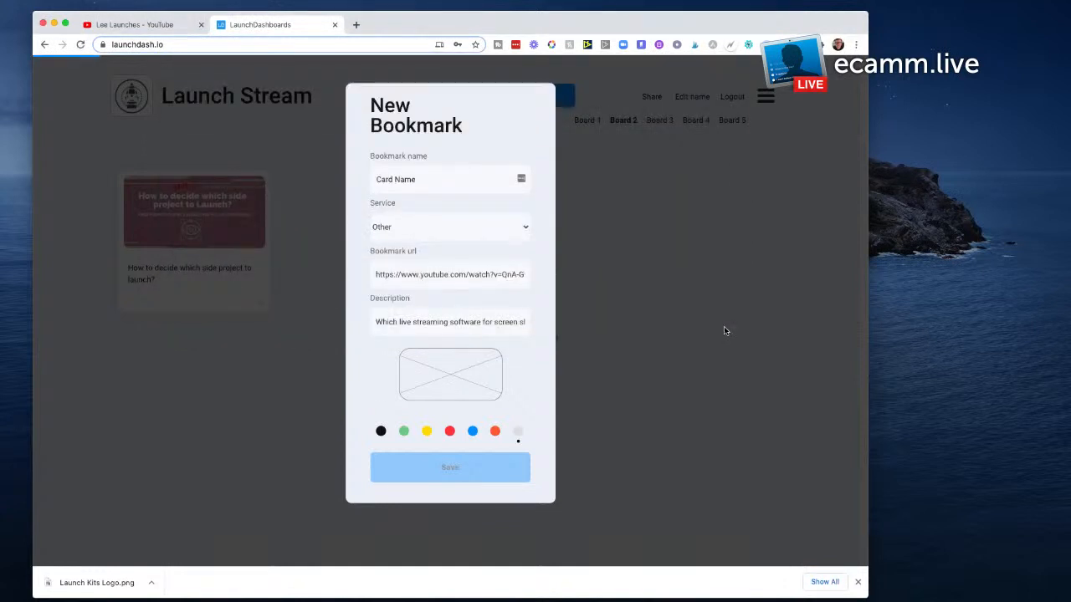
Step: Upload 5.png from the thumbnails folder as the second bookmark's image and save the card
{"action": "left_click", "coordinate": [455, 377]}
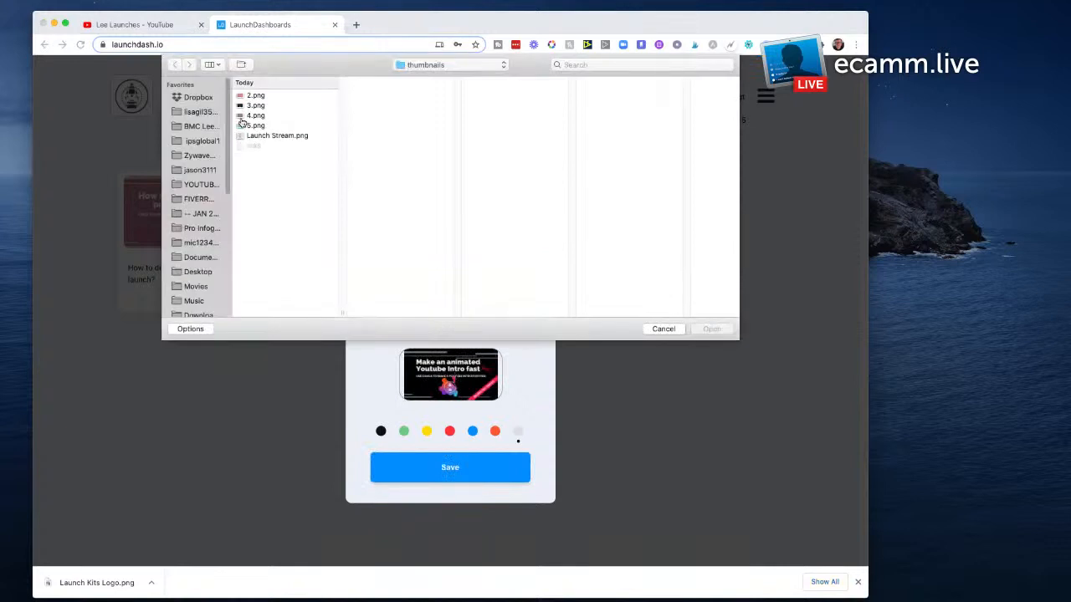
{"action": "left_click", "coordinate": [255, 126]}
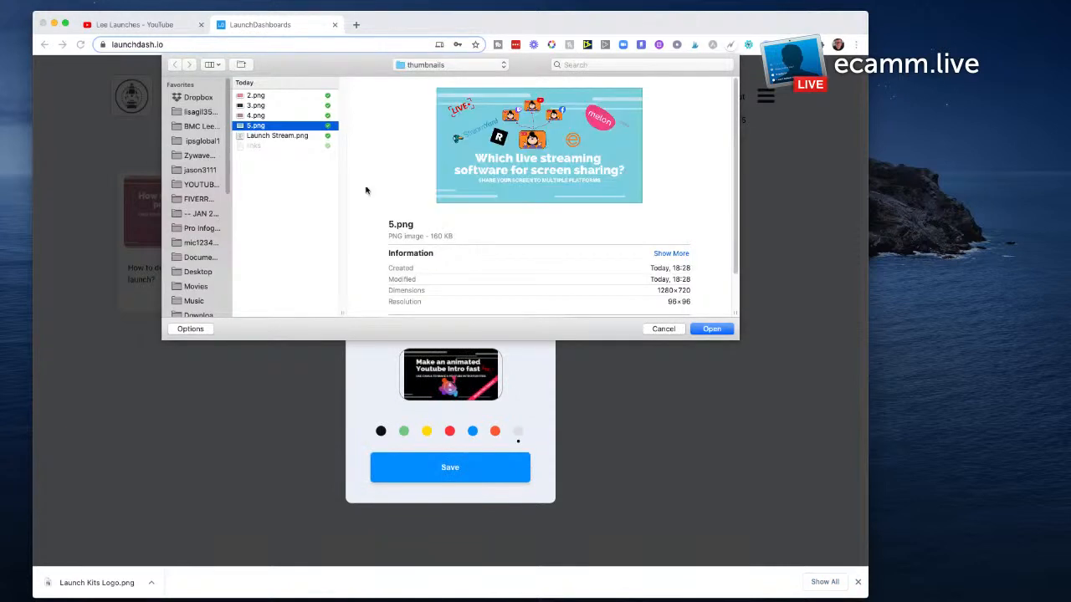
{"action": "left_click", "coordinate": [727, 331]}
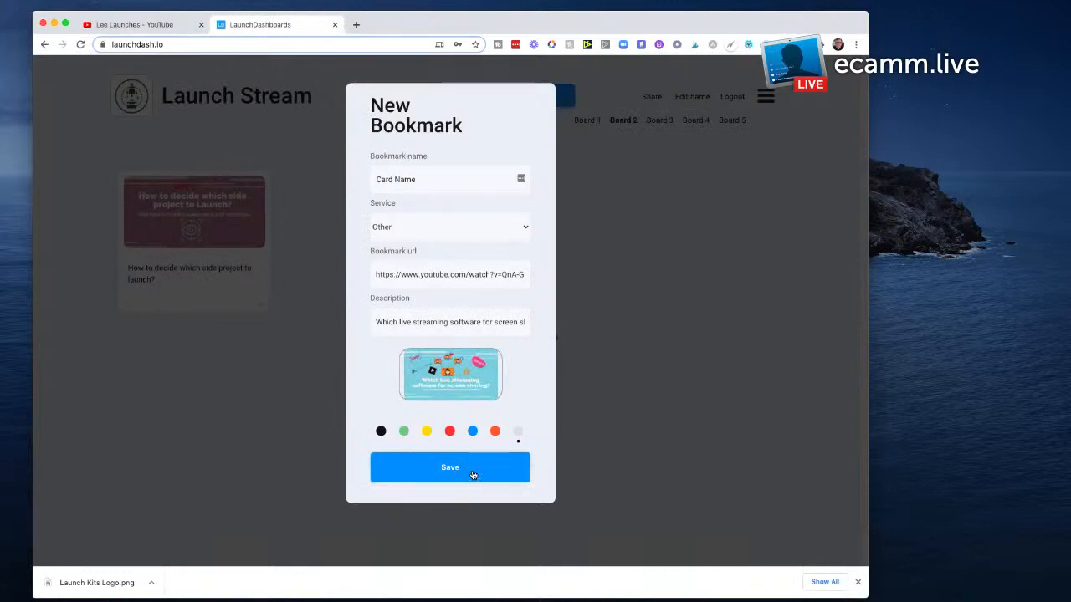
{"action": "left_click", "coordinate": [466, 460]}
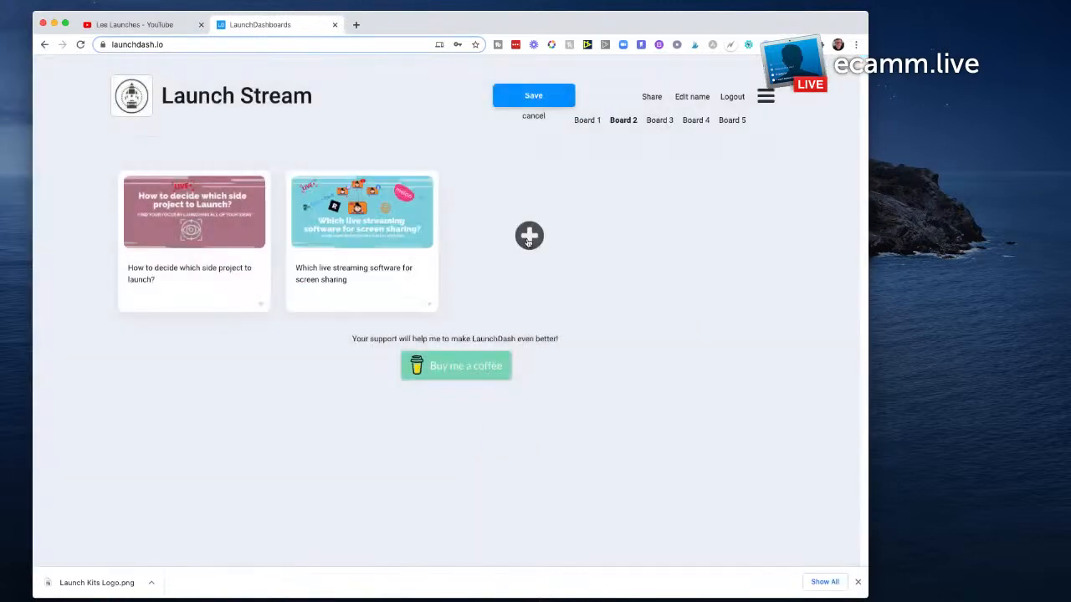
Step: Start a third bookmark and copy "How to make an animated youtube intro fast and free" from the links file into its description
{"action": "left_click", "coordinate": [528, 240]}
{"action": "left_click", "coordinate": [830, 435]}
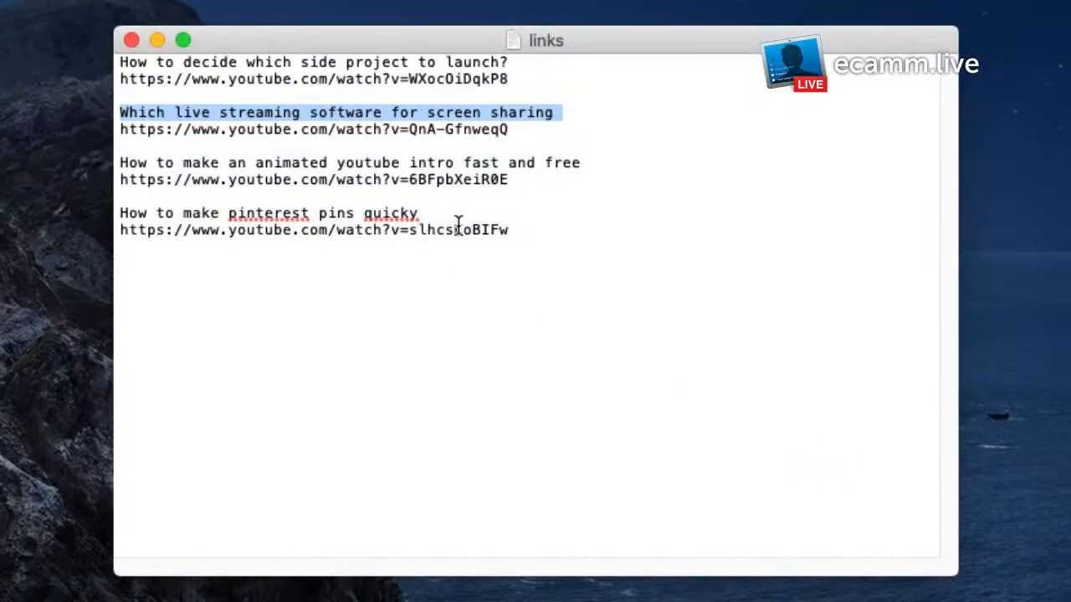
{"action": "left_click_drag", "start_coordinate": [582, 164], "coordinate": [123, 162]}
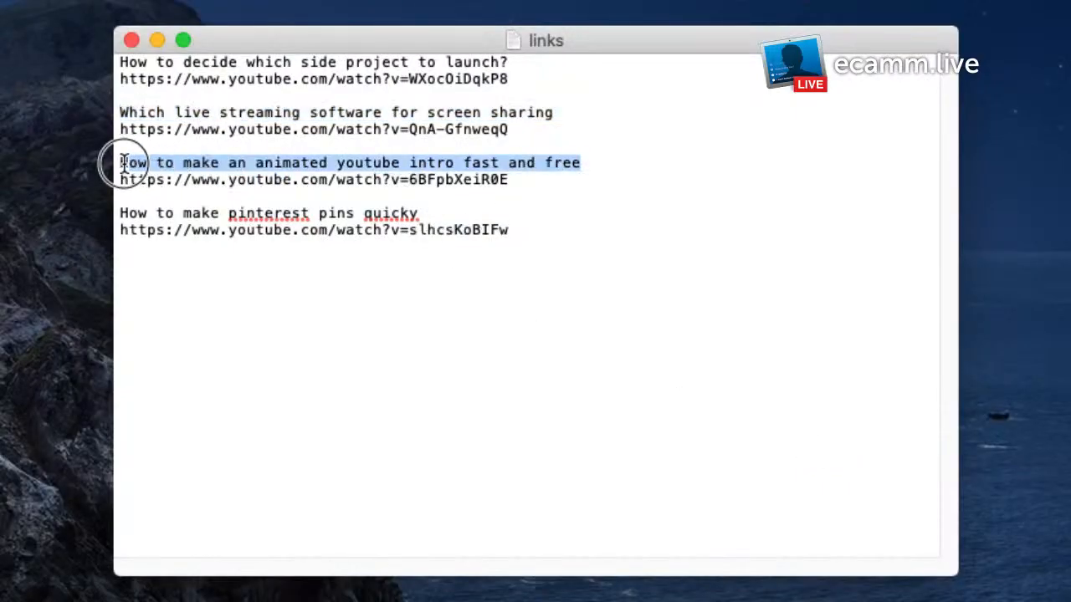
{"action": "key", "text": "super+c"}
{"action": "key", "text": "super+Tab"}
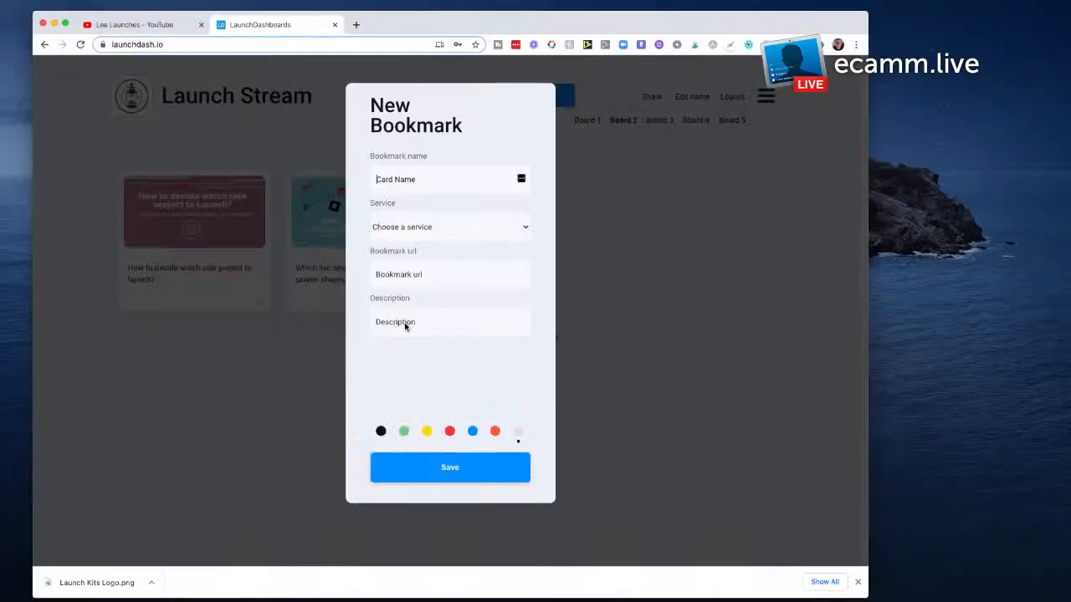
{"action": "left_click", "coordinate": [420, 322]}
{"action": "key", "text": "super+v"}
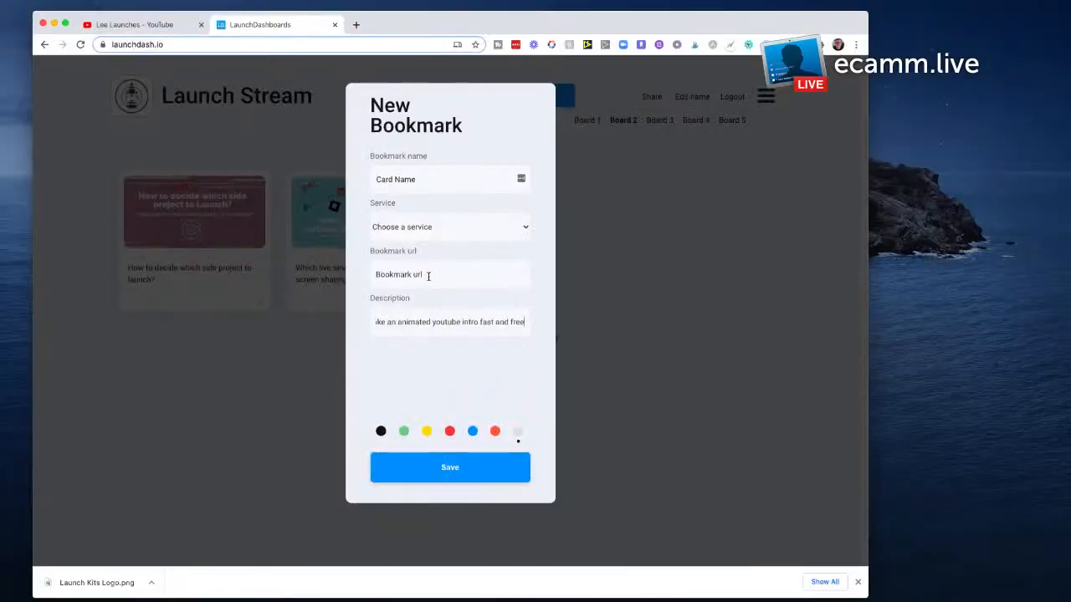
{"action": "key", "text": "super+Tab"}
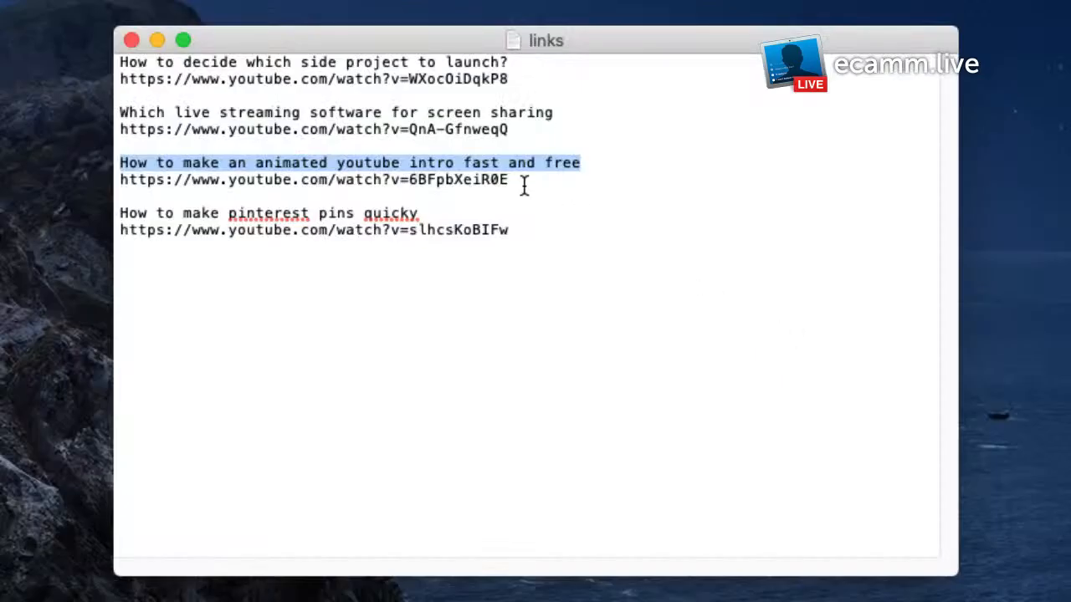
{"action": "left_click_drag", "start_coordinate": [523, 183], "coordinate": [118, 181]}
{"action": "key", "text": "super+c"}
{"action": "key", "text": "super+Tab"}
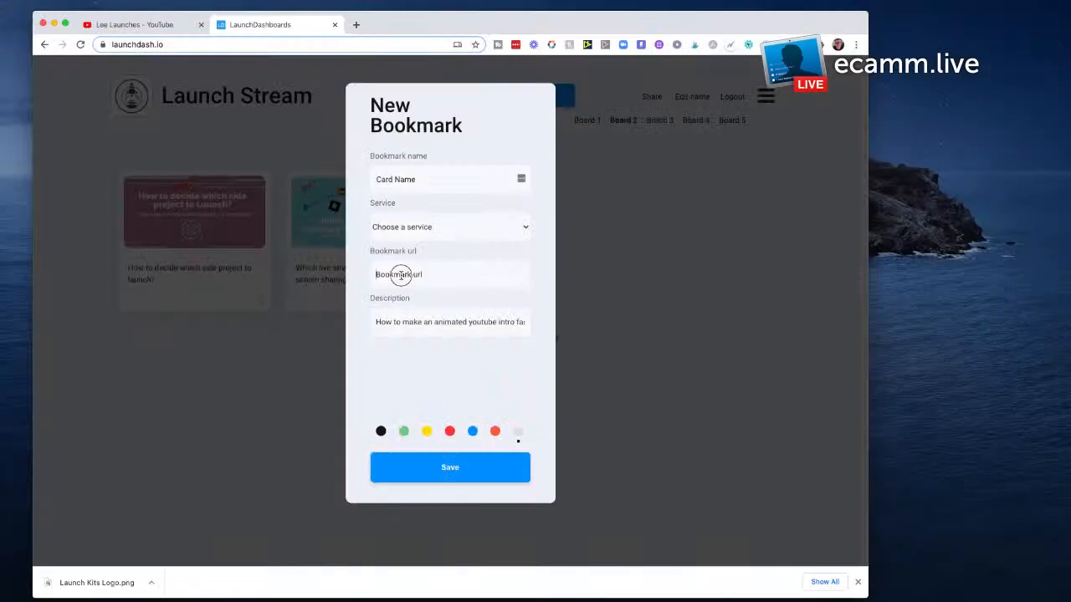
{"action": "left_click", "coordinate": [468, 275]}
{"action": "key", "text": "super+v"}
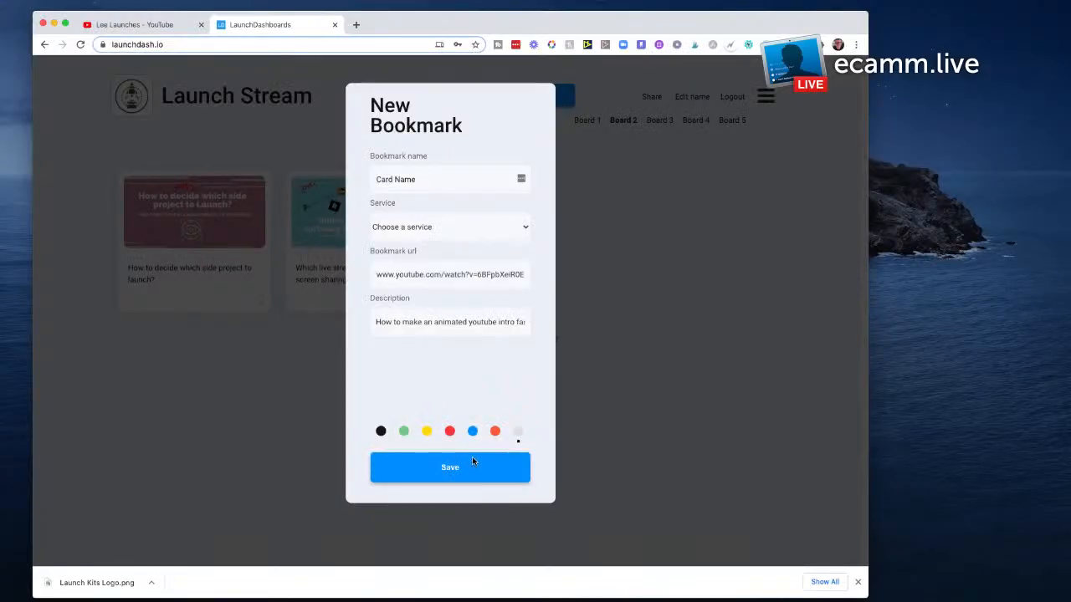
Step: Set the third bookmark's service to Other and save the card with 3.png as its image
{"action": "left_click", "coordinate": [436, 376]}
{"action": "left_click", "coordinate": [423, 222]}
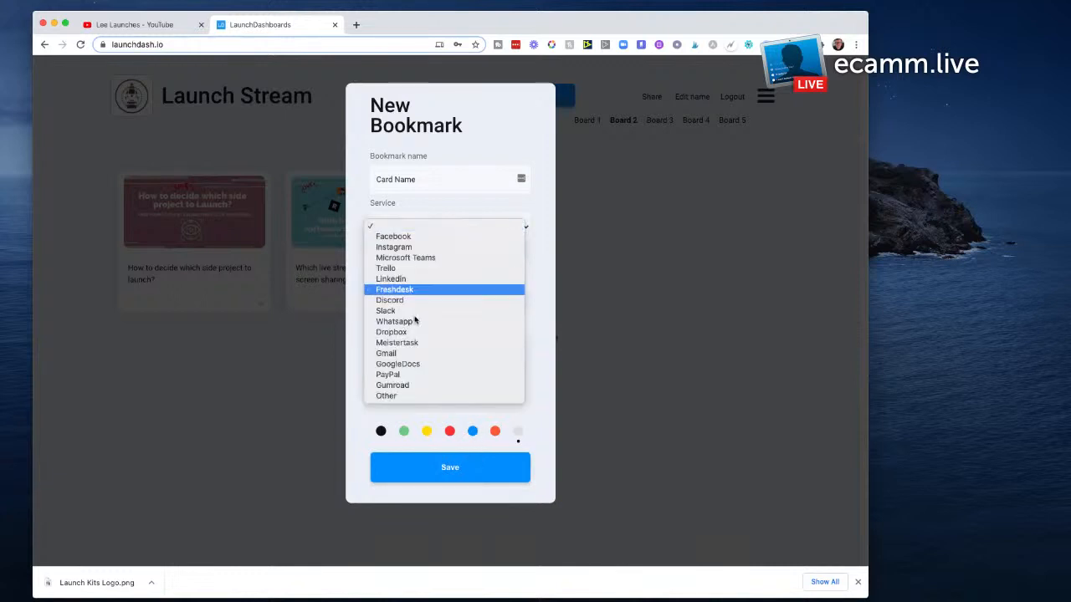
{"action": "left_click", "coordinate": [418, 395]}
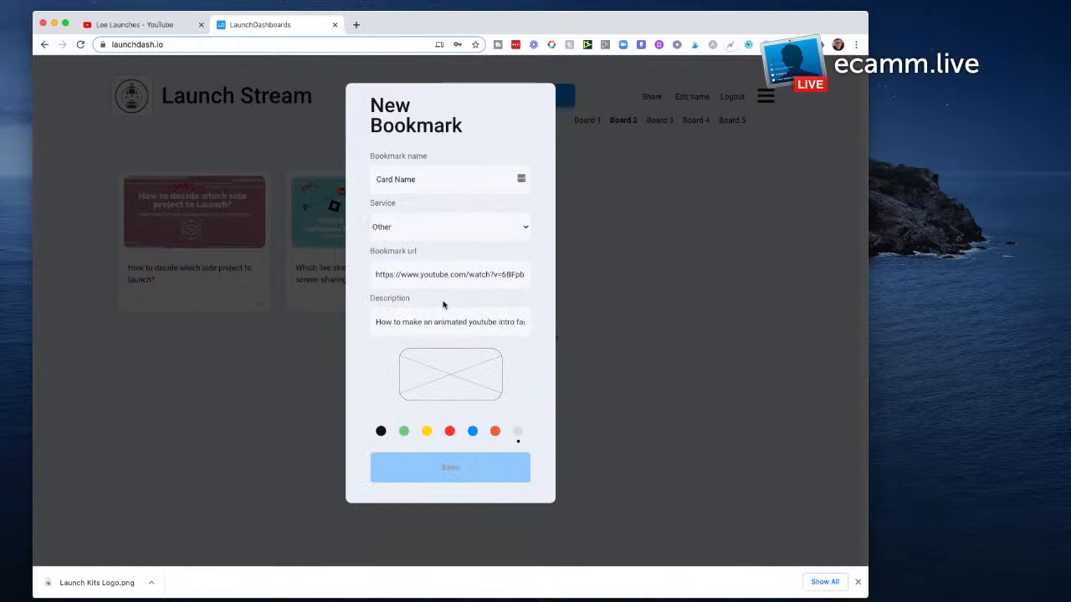
{"action": "left_click", "coordinate": [458, 371]}
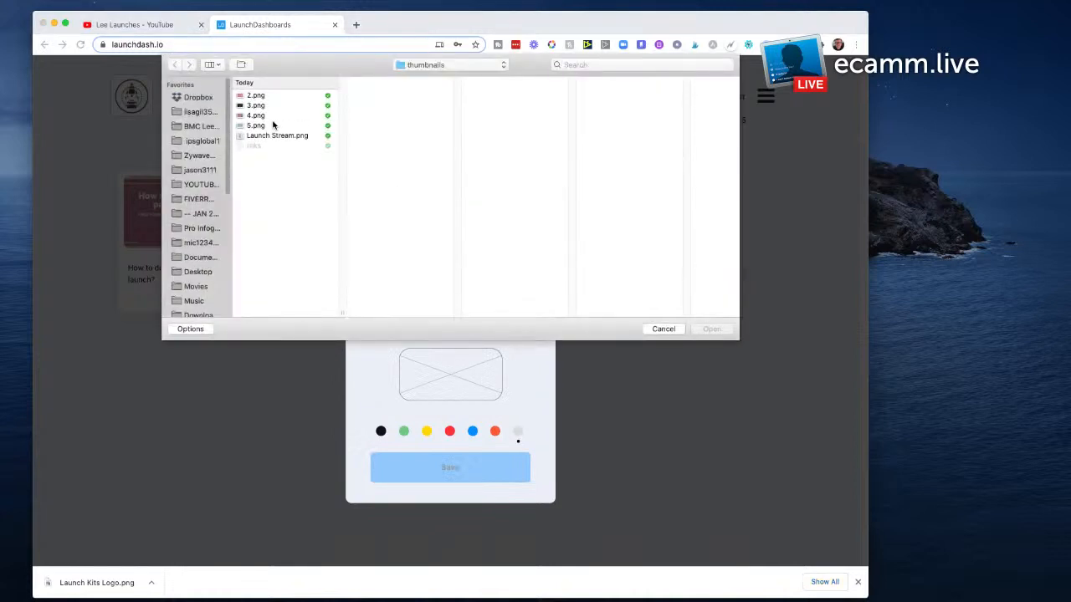
{"action": "left_click", "coordinate": [263, 107]}
{"action": "left_click", "coordinate": [712, 329]}
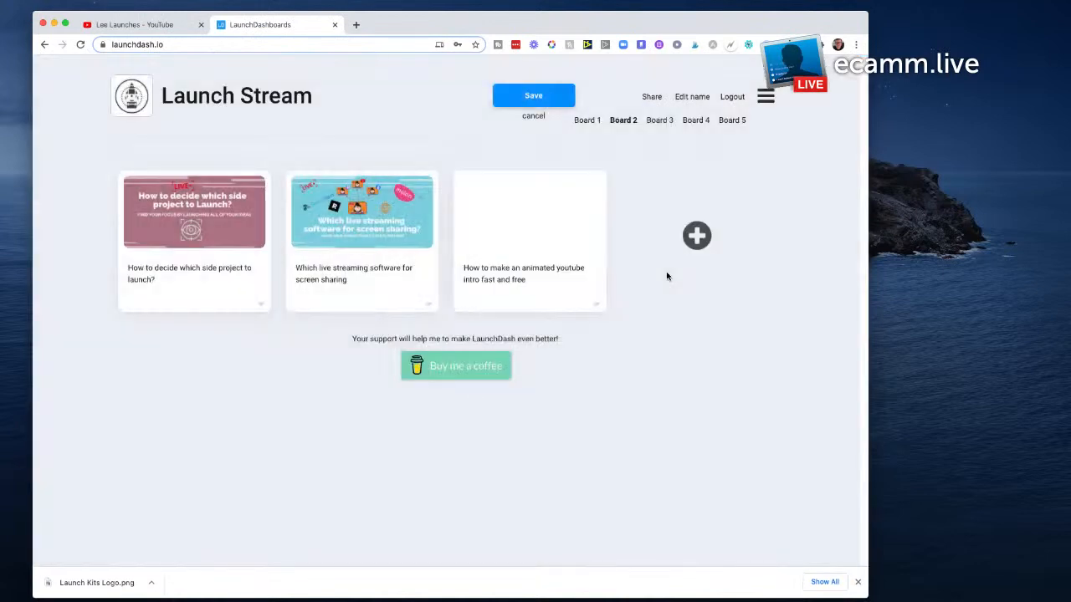
Step: Start a fourth bookmark and copy "How to make pinterest pins quicky" from the links file into its description
{"action": "left_click", "coordinate": [699, 237]}
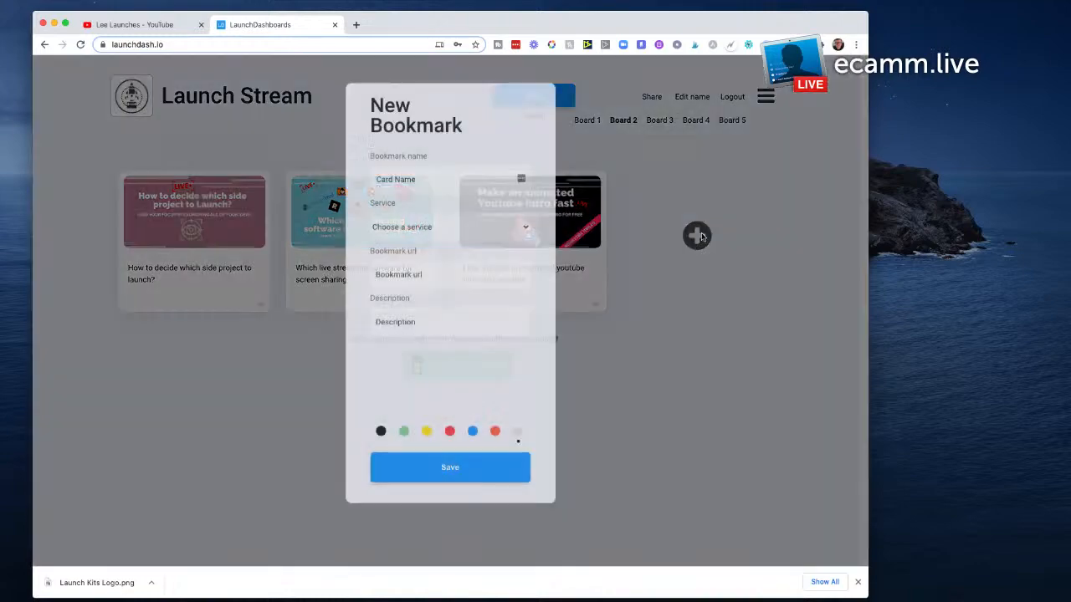
{"action": "key", "text": "super+Tab"}
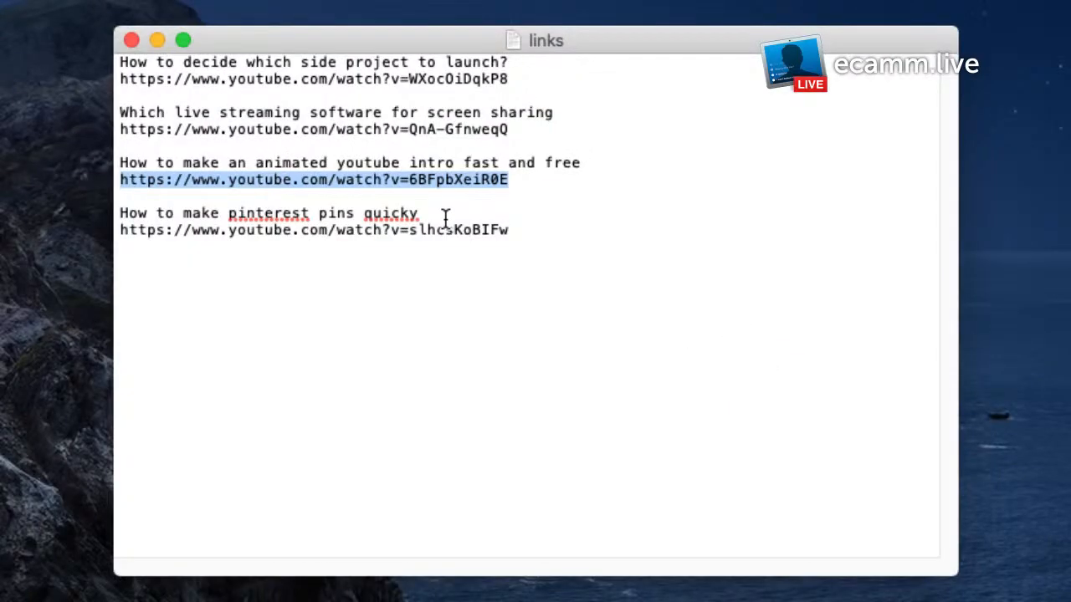
{"action": "left_click_drag", "start_coordinate": [442, 216], "coordinate": [84, 197]}
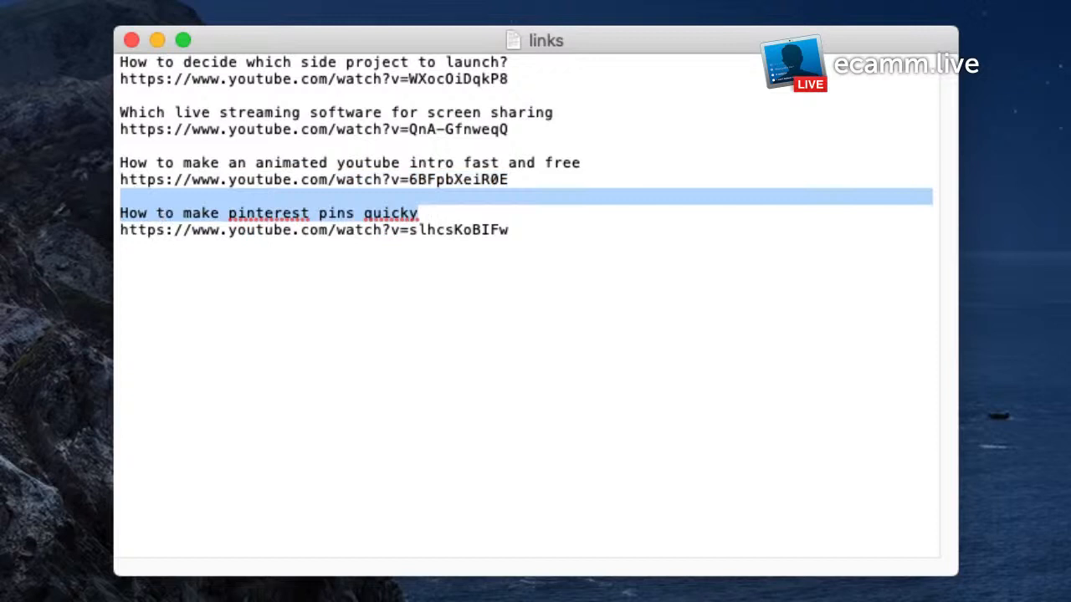
{"action": "left_click_drag", "start_coordinate": [420, 214], "coordinate": [111, 217]}
{"action": "key", "text": "super+c"}
{"action": "key", "text": "super+Tab"}
{"action": "left_click", "coordinate": [396, 322]}
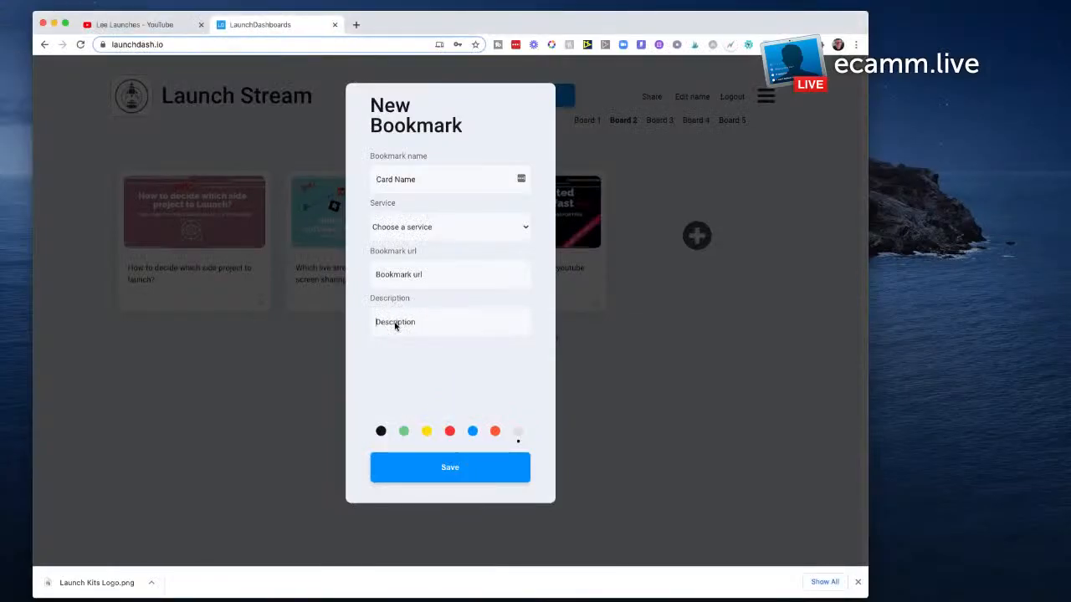
{"action": "key", "text": "super+v"}
{"action": "key", "text": "super+Tab"}
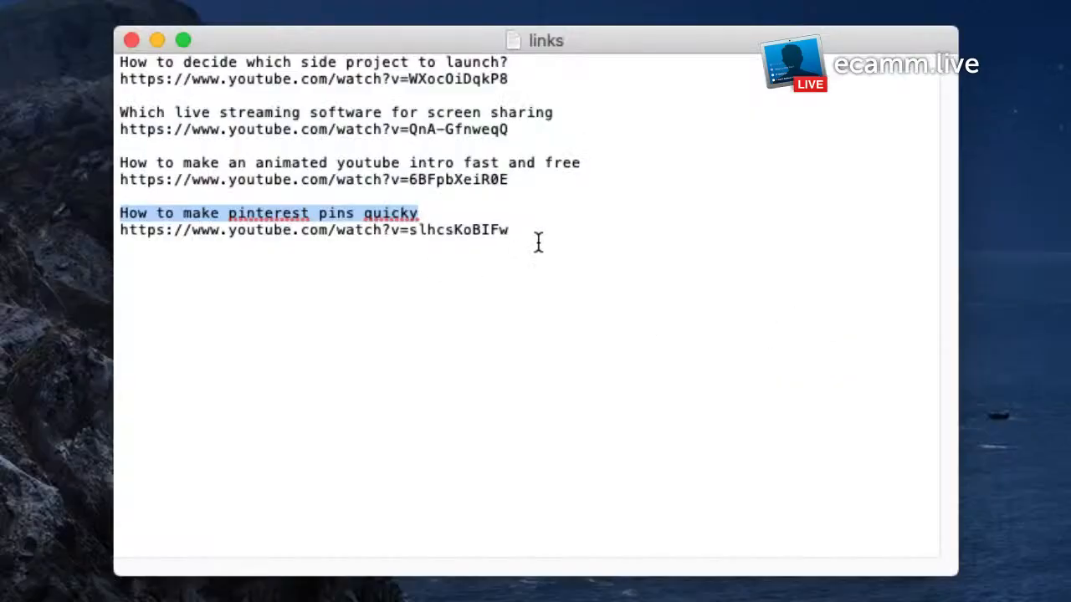
{"action": "left_click_drag", "start_coordinate": [511, 230], "coordinate": [86, 226]}
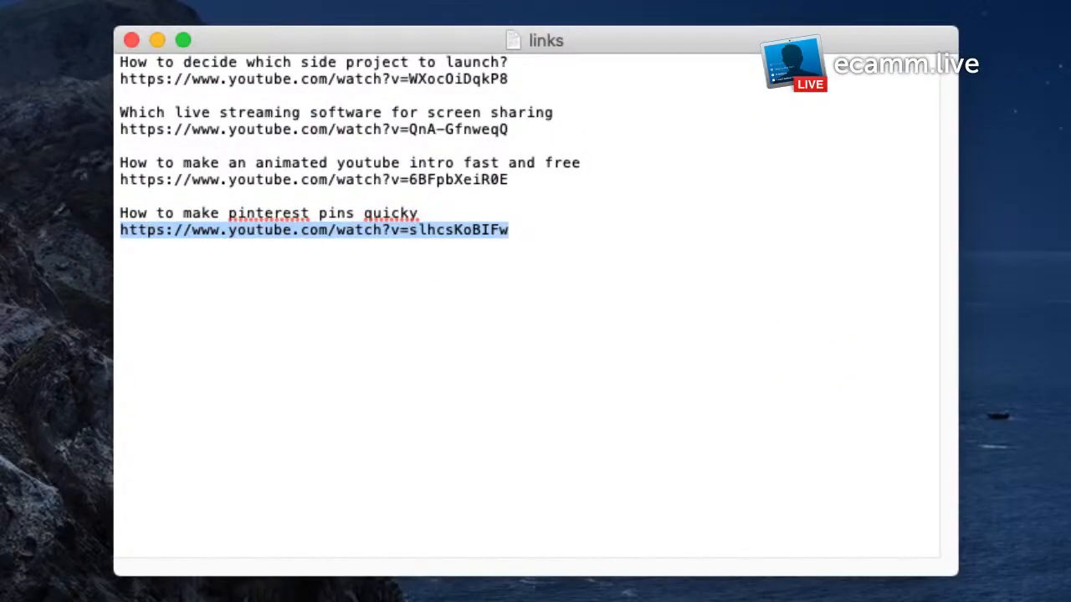
{"action": "key", "text": "super+c"}
{"action": "key", "text": "super+Tab"}
{"action": "left_click", "coordinate": [416, 281]}
{"action": "key", "text": "super+v"}
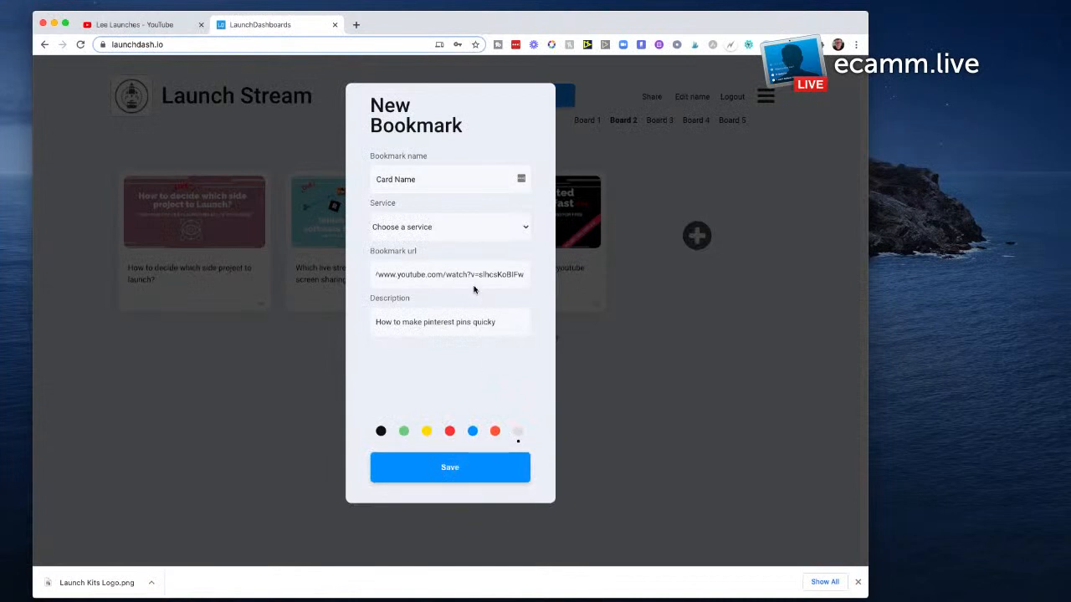
Step: Set the fourth bookmark's service to Other and save the card with 2.png as its image
{"action": "left_click", "coordinate": [474, 235]}
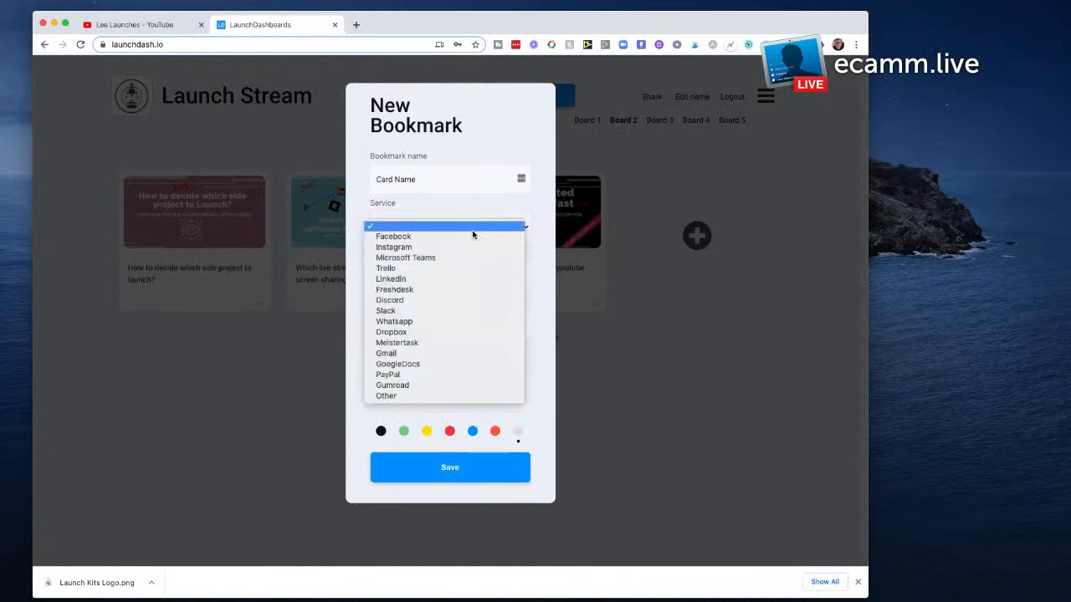
{"action": "left_click", "coordinate": [444, 395]}
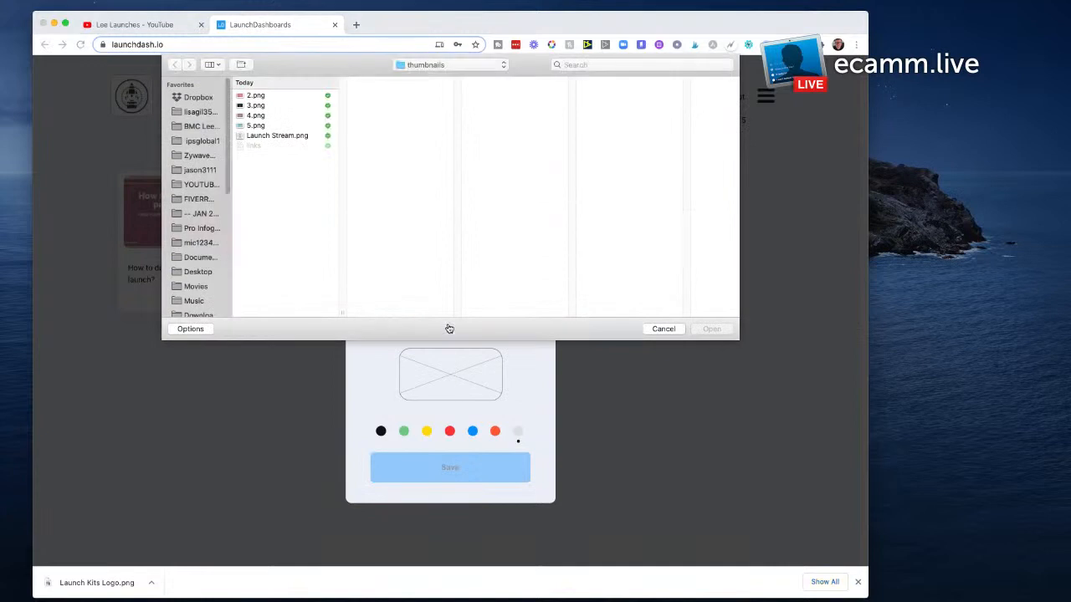
{"action": "left_click", "coordinate": [270, 97]}
{"action": "left_click", "coordinate": [711, 329]}
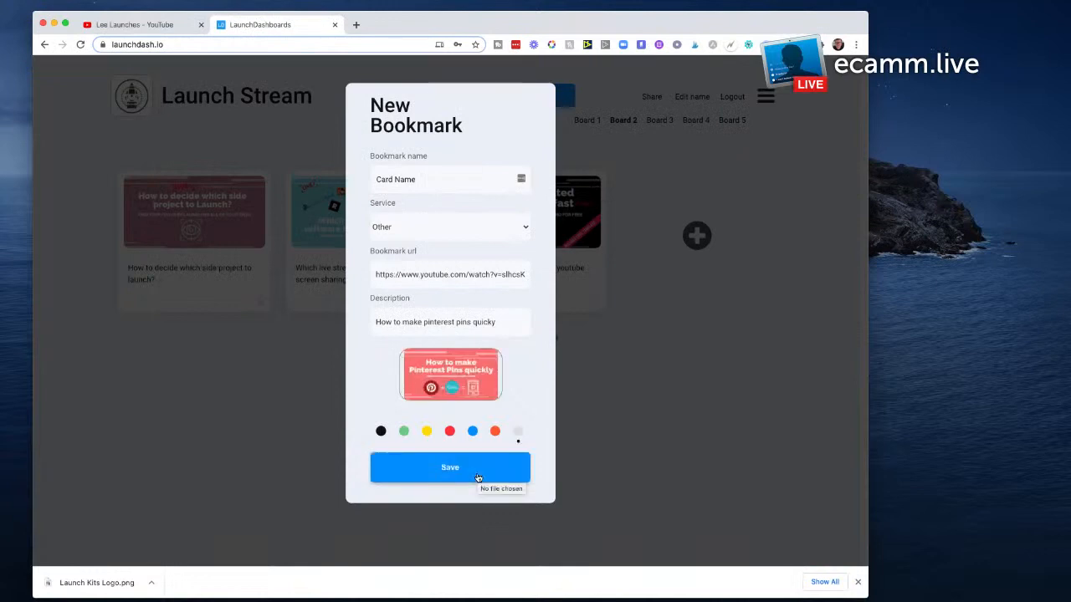
{"action": "left_click", "coordinate": [477, 478]}
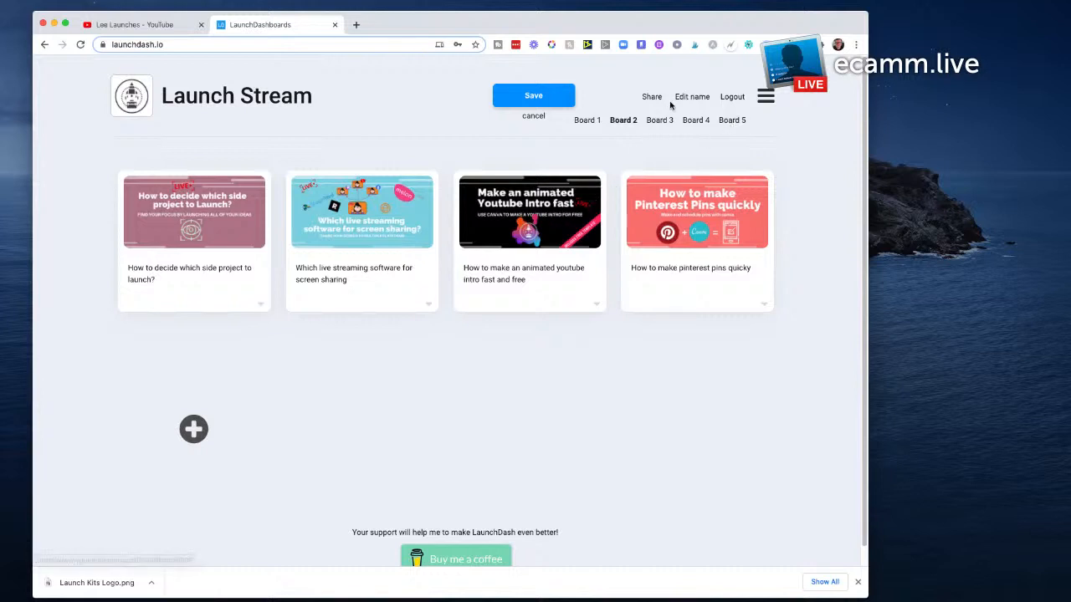
Step: Save the Launch Stream board and generate its share link for copying
{"action": "left_click", "coordinate": [526, 97]}
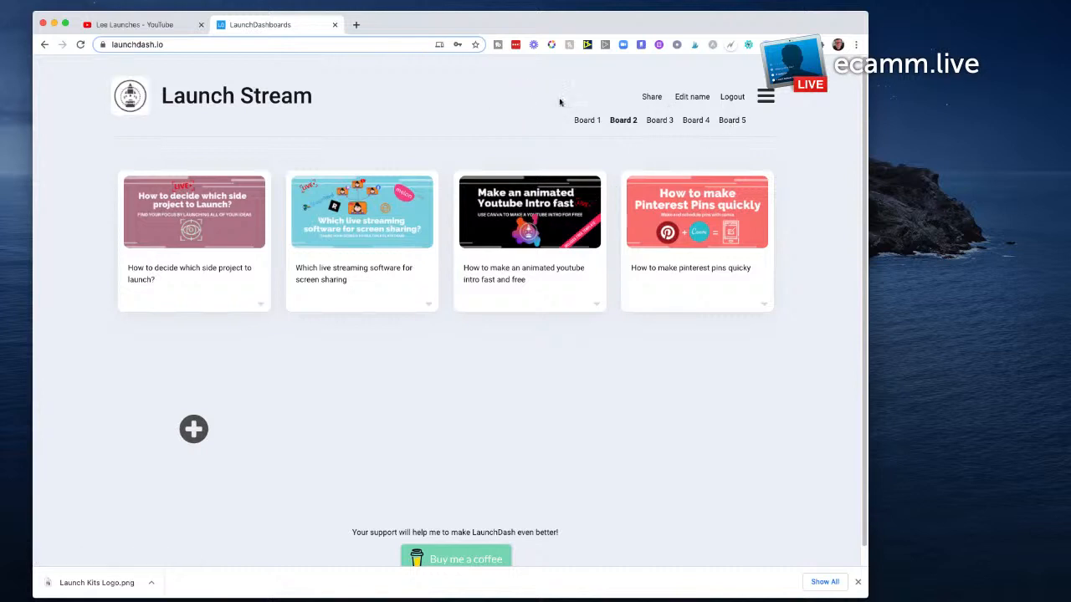
{"action": "left_click", "coordinate": [656, 98]}
{"action": "left_click_drag", "start_coordinate": [552, 173], "coordinate": [356, 172]}
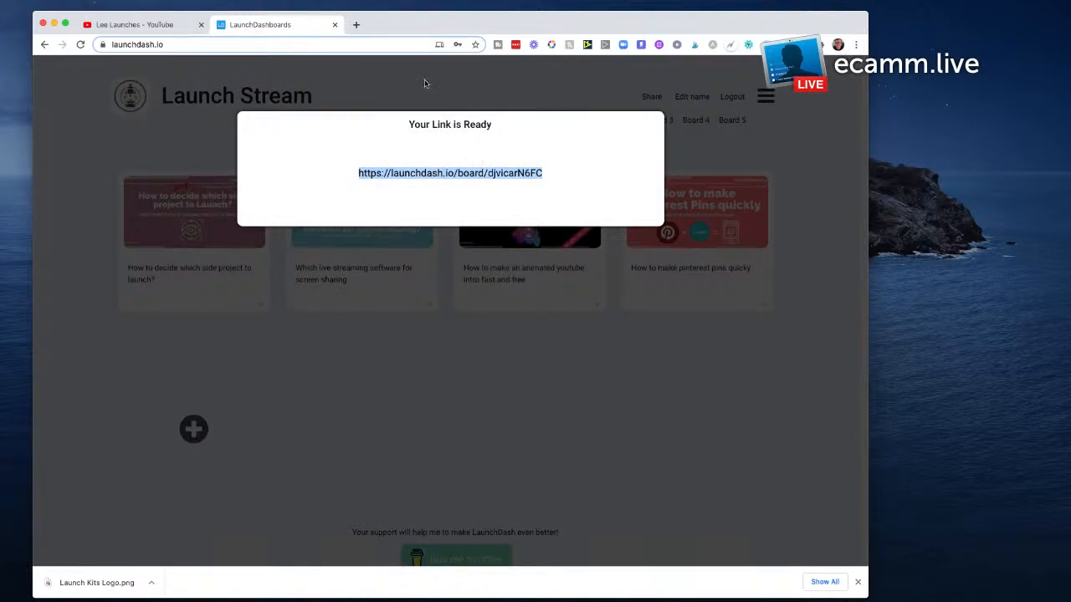
Step: Open the board's share link in a new tab and test the "How to decide which side project to launch?" card, pausing its video
{"action": "left_click", "coordinate": [355, 24]}
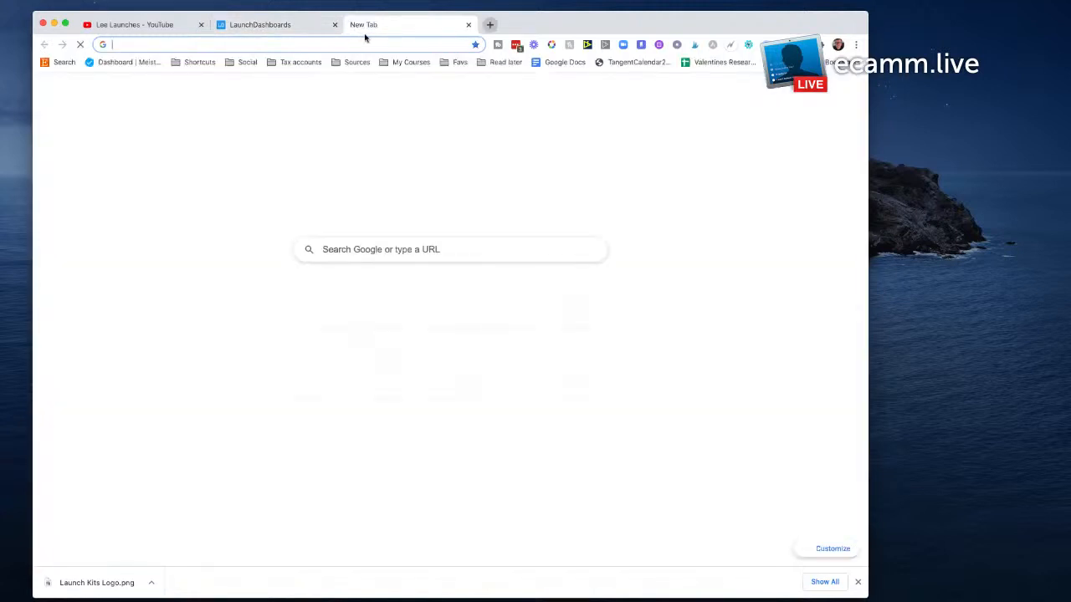
{"action": "key", "text": "super+v"}
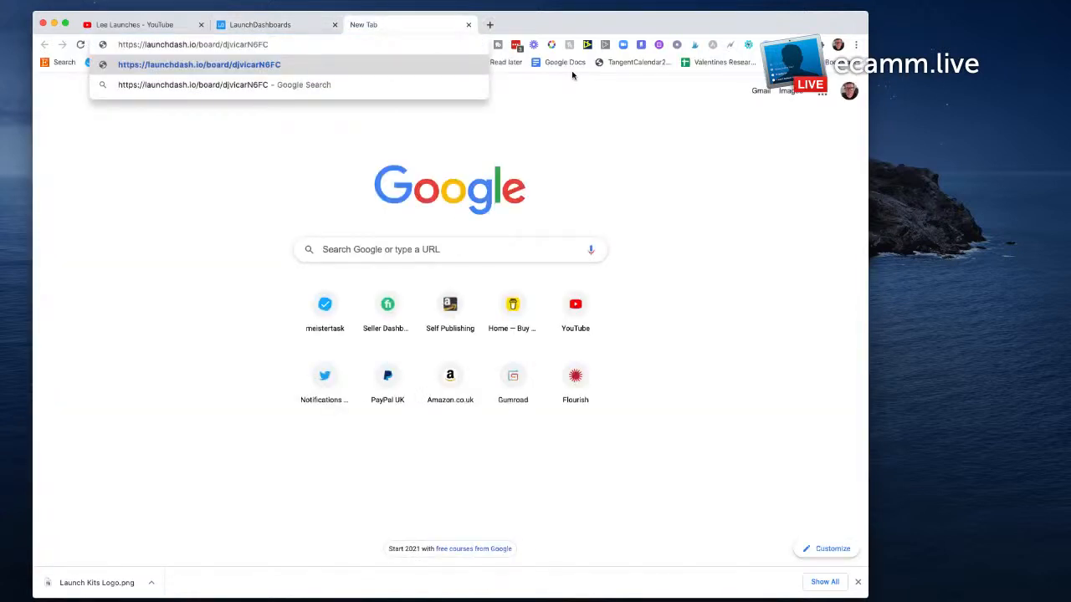
{"action": "key", "text": "Return"}
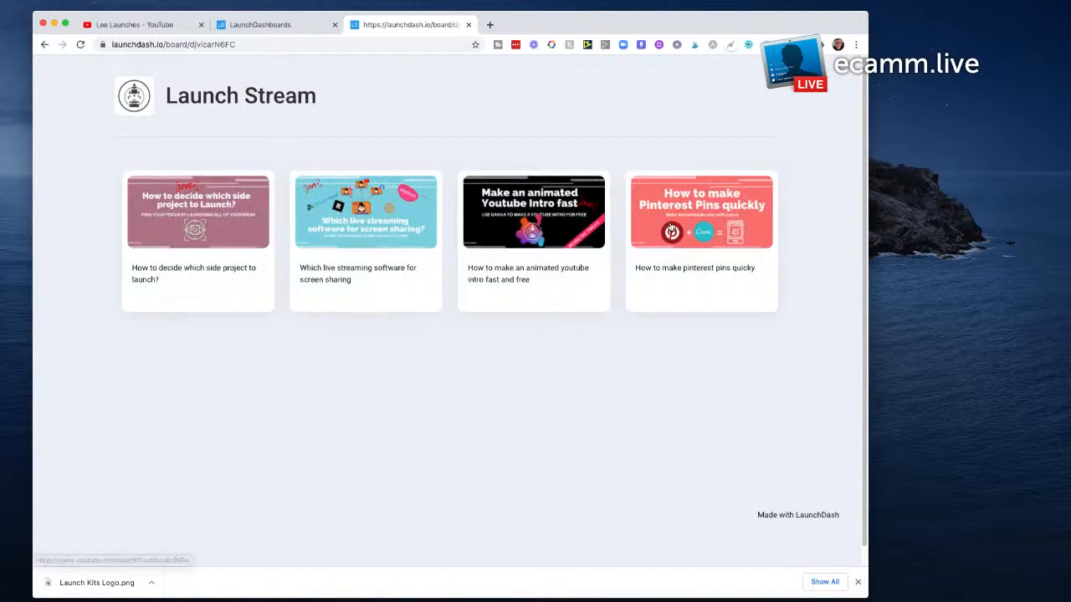
{"action": "left_click", "coordinate": [208, 213]}
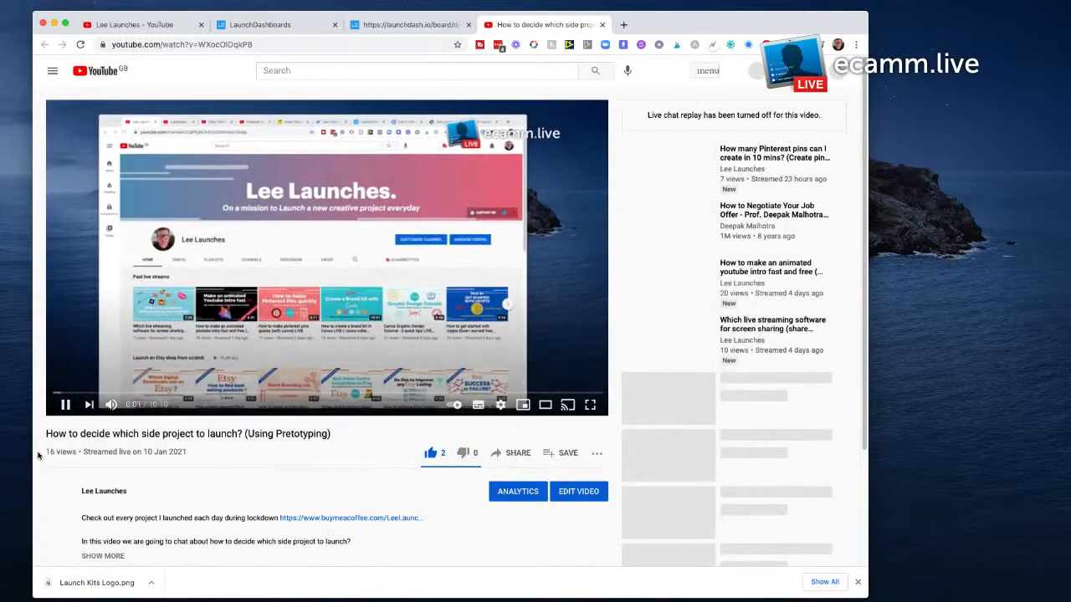
{"action": "left_click", "coordinate": [65, 404]}
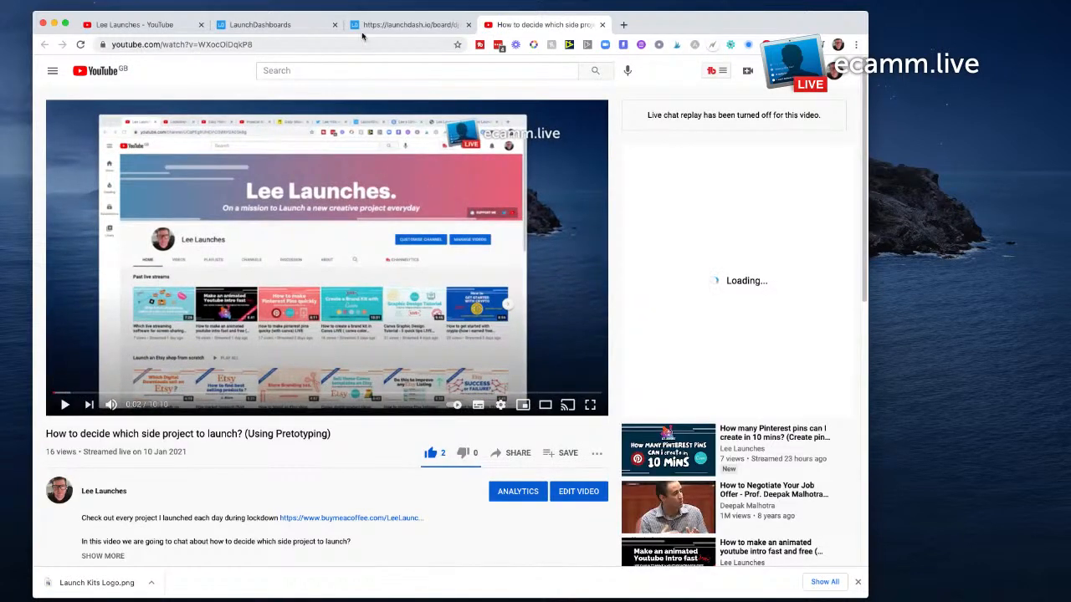
Step: Return from the shared page to the LaunchDash editor and open Board 1
{"action": "left_click", "coordinate": [376, 26]}
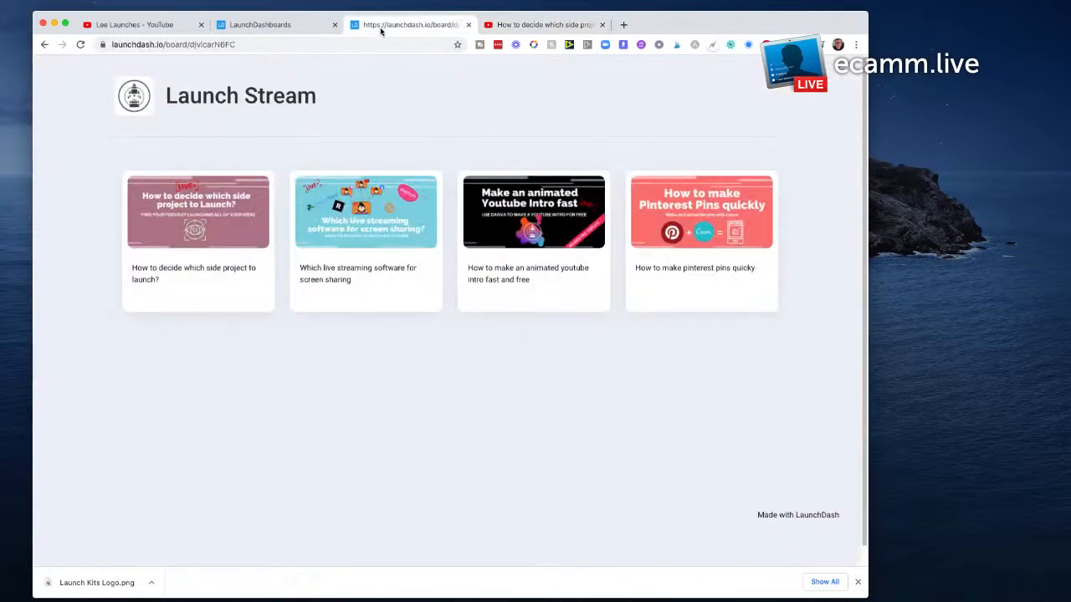
{"action": "left_click", "coordinate": [251, 25]}
{"action": "left_click", "coordinate": [528, 326]}
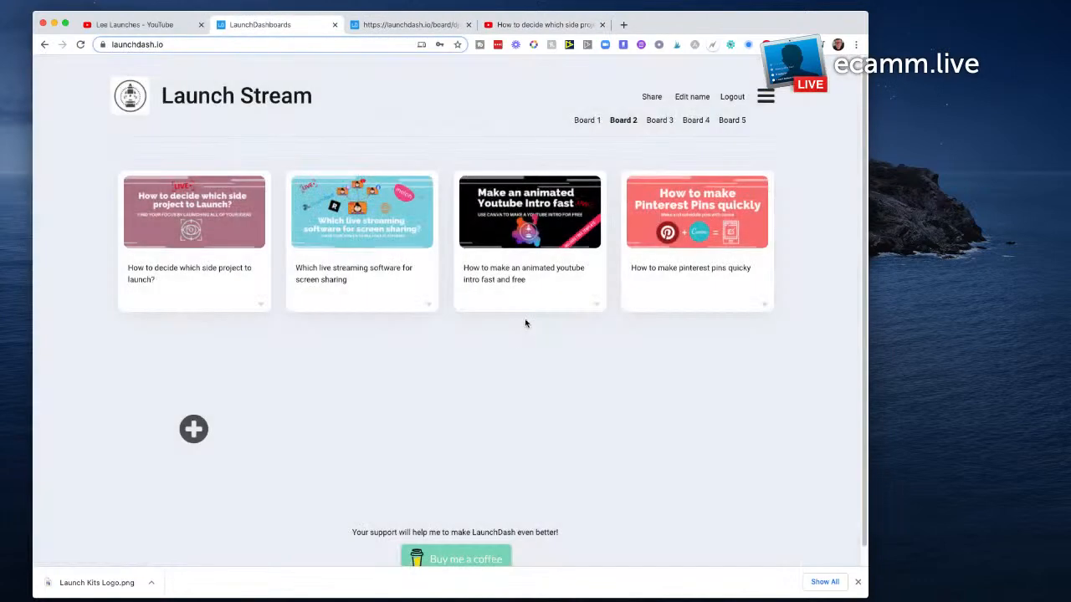
{"action": "left_click", "coordinate": [589, 122]}
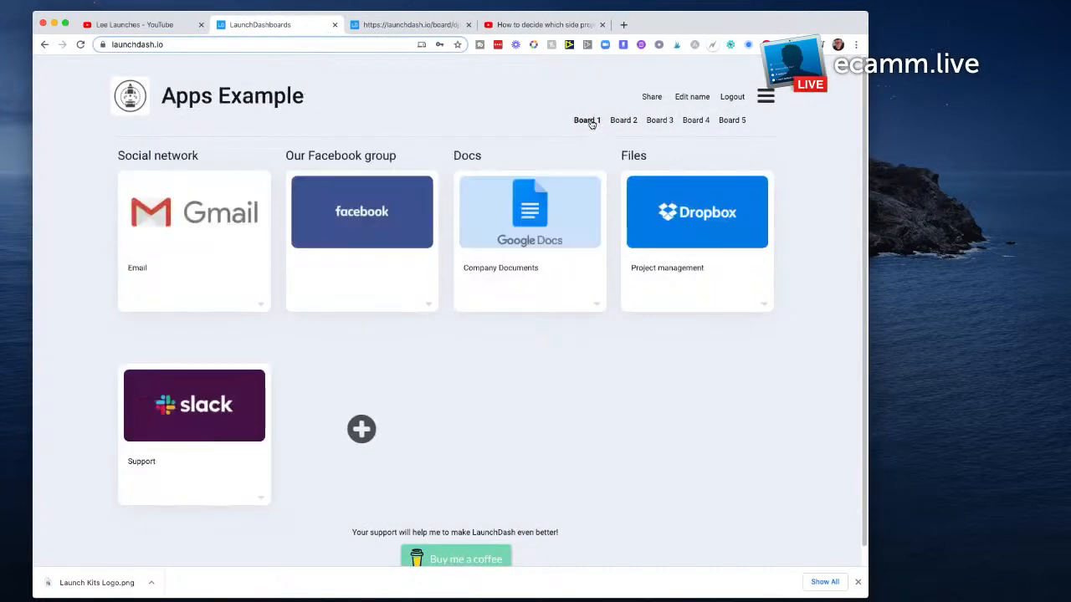